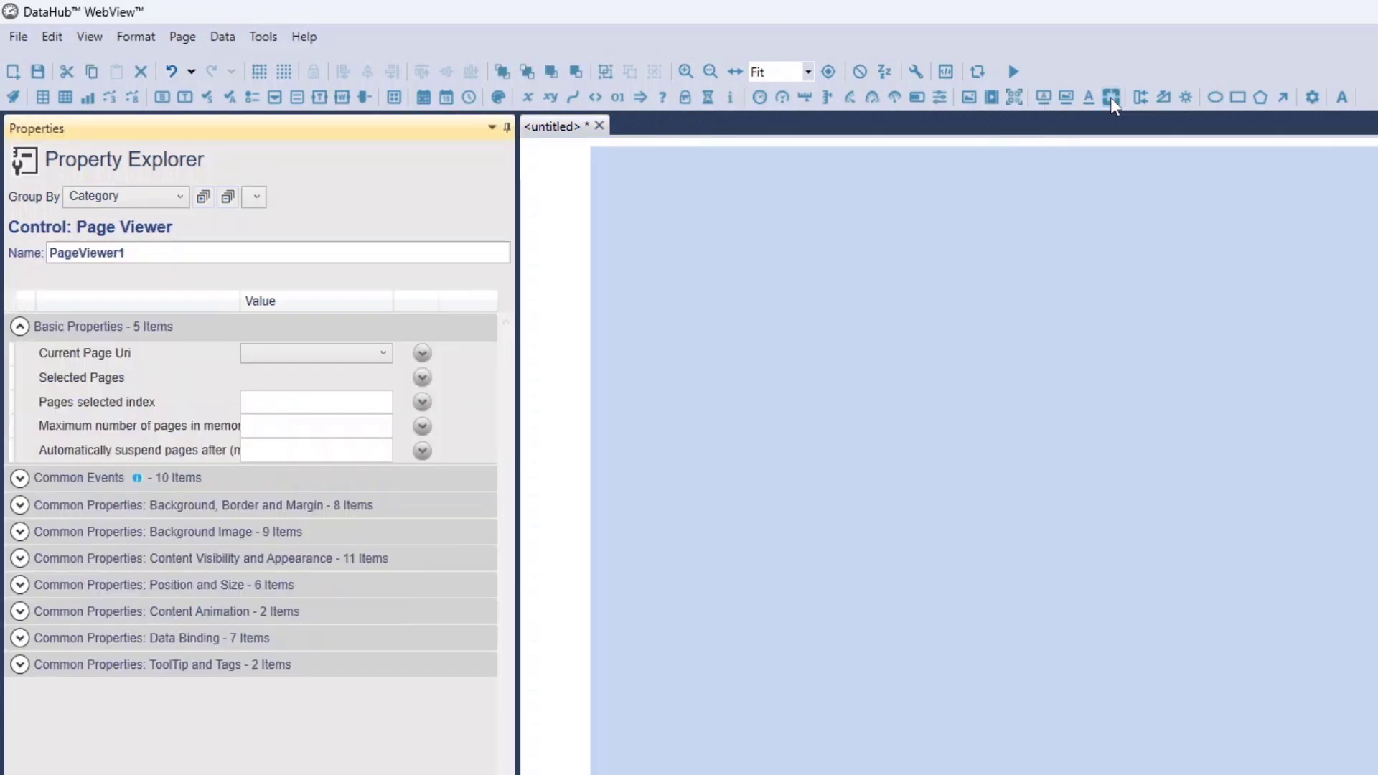
Place the new Page Viewer control in the upper middle area of the page canvas
mouse_move(1353, 772)
mouse_down()
mouse_move(1178, 470)
mouse_move(1102, 386)
mouse_up()
drag(1146, 408, 1039, 318)
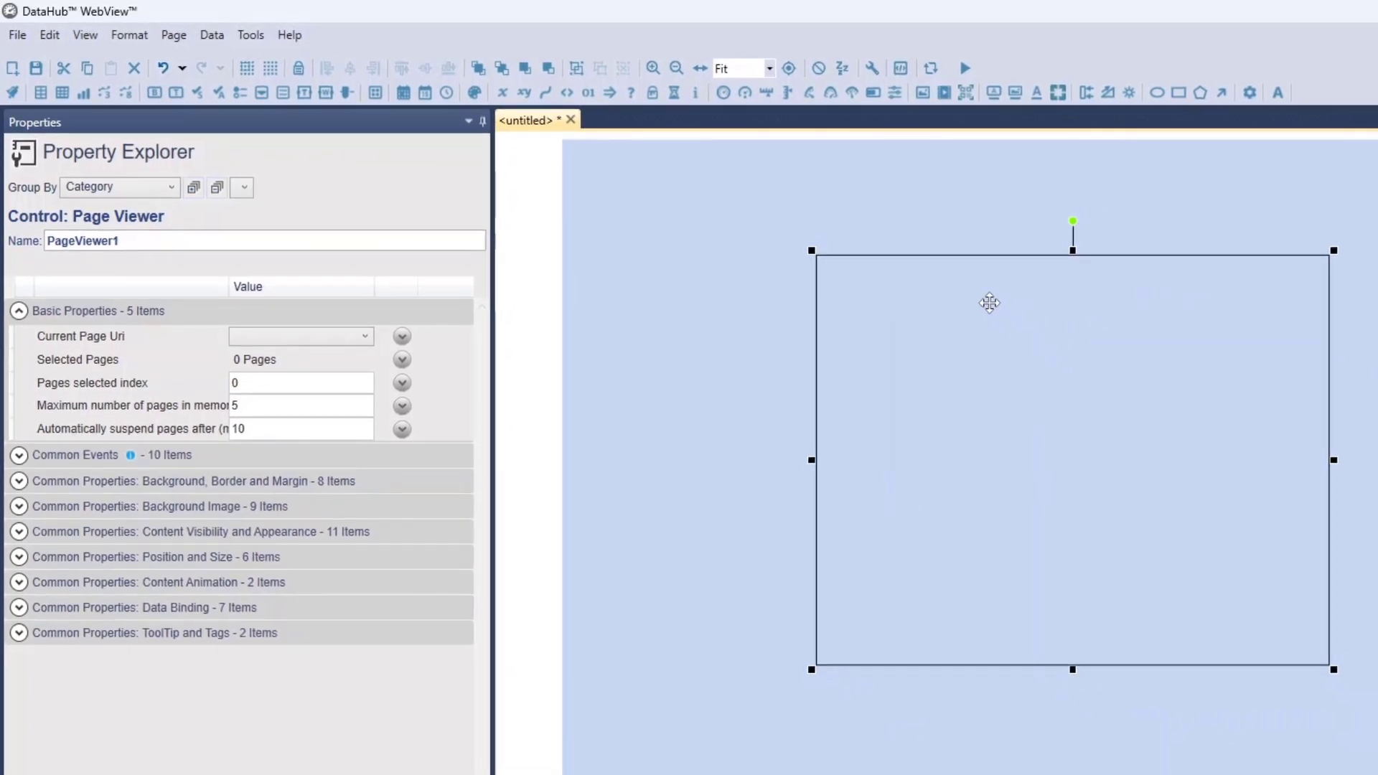
drag(989, 303, 988, 302)
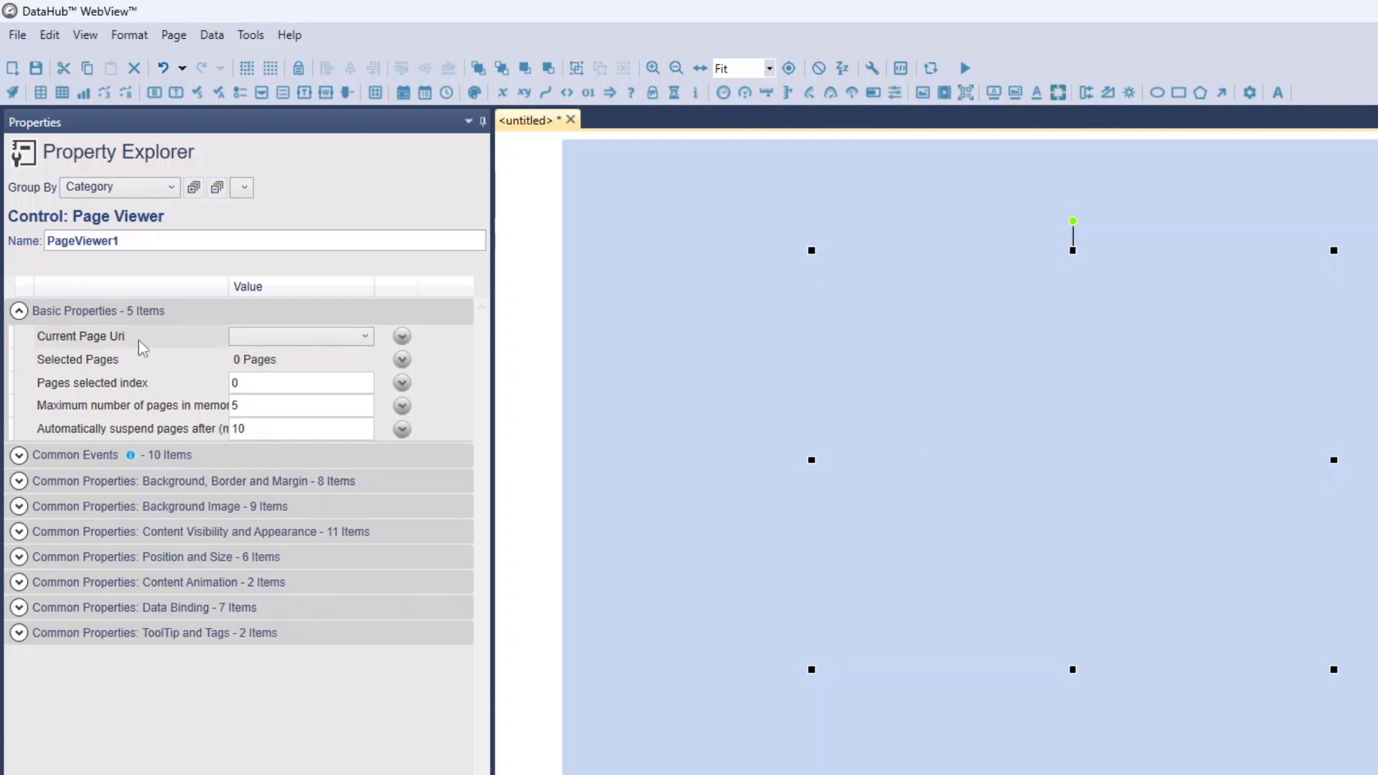
Set the Page Viewer's Current Page Uri to Content/Common/Pages/Cogent/StartPage.xml
click(343, 346)
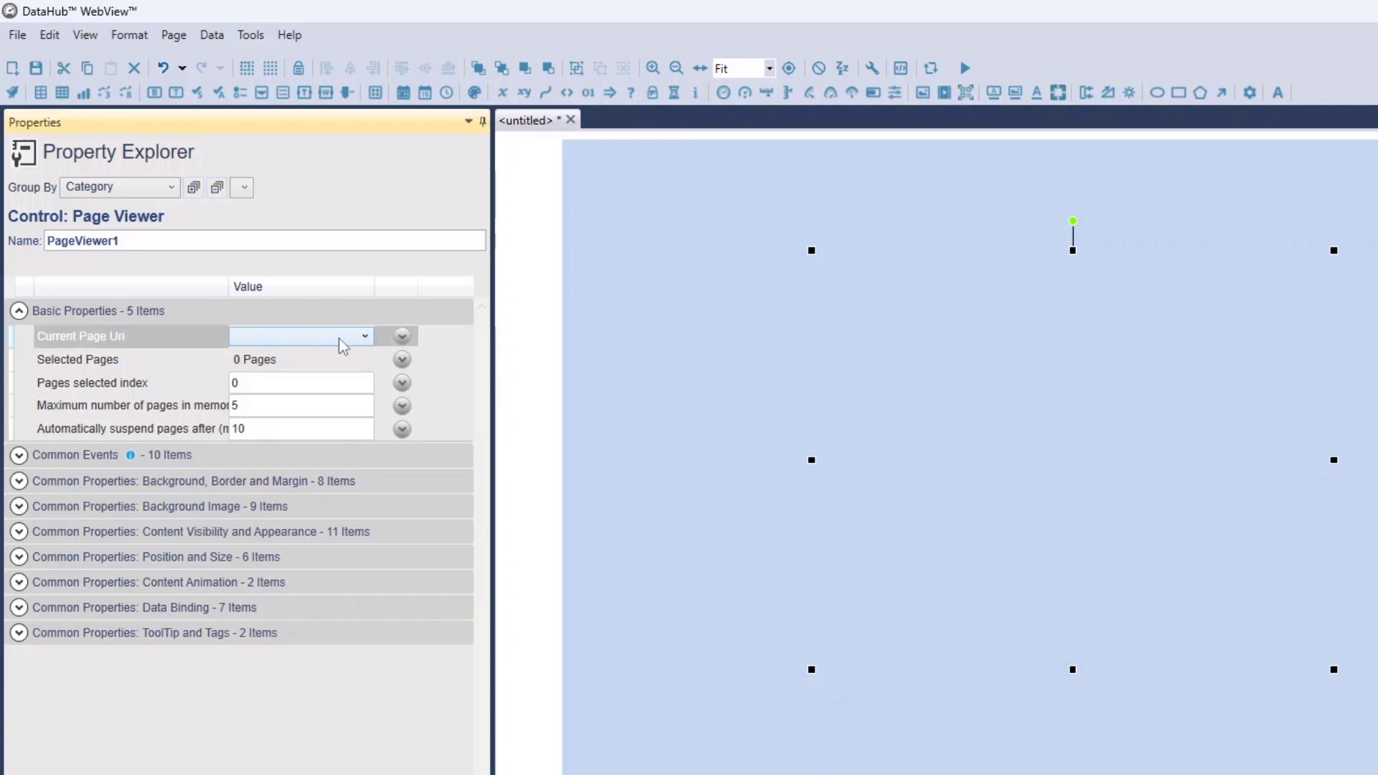
click(343, 346)
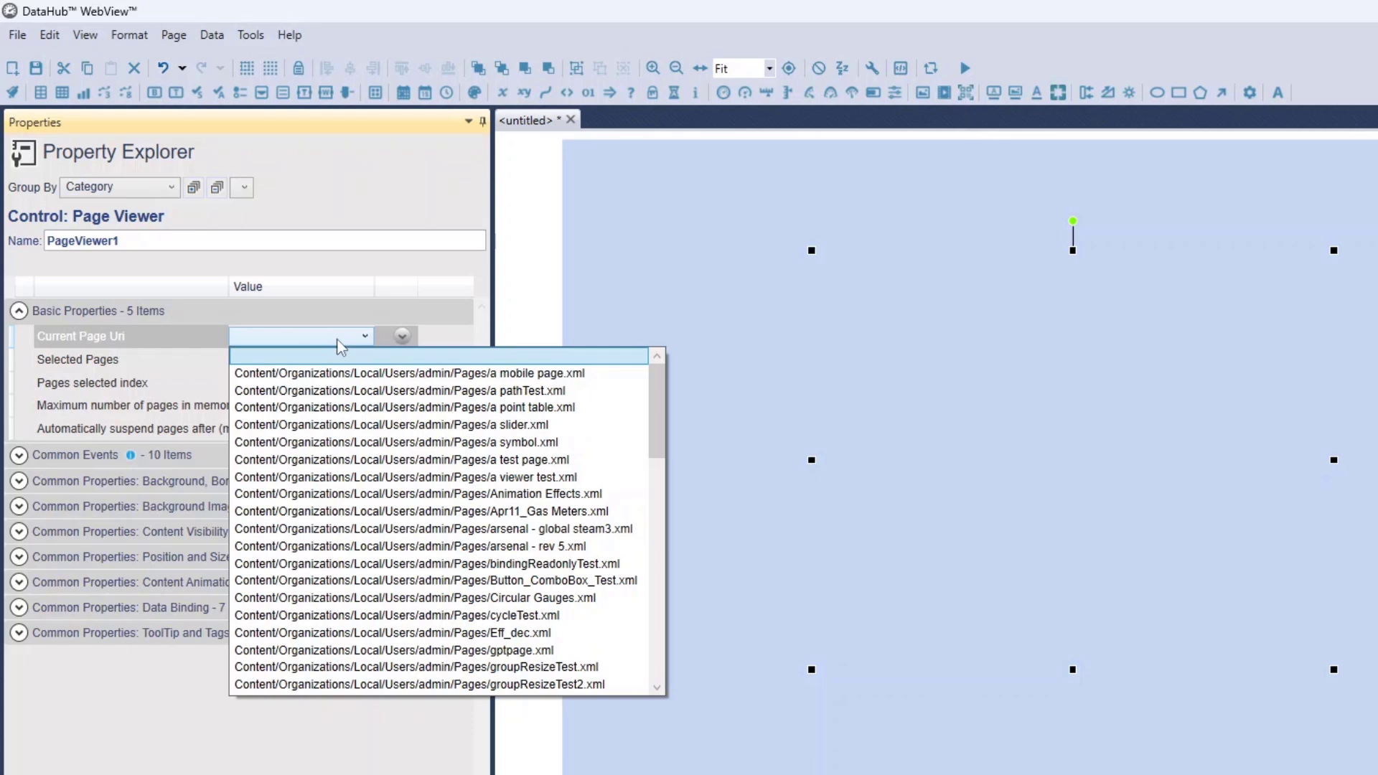
scroll(470, 495, down, 3)
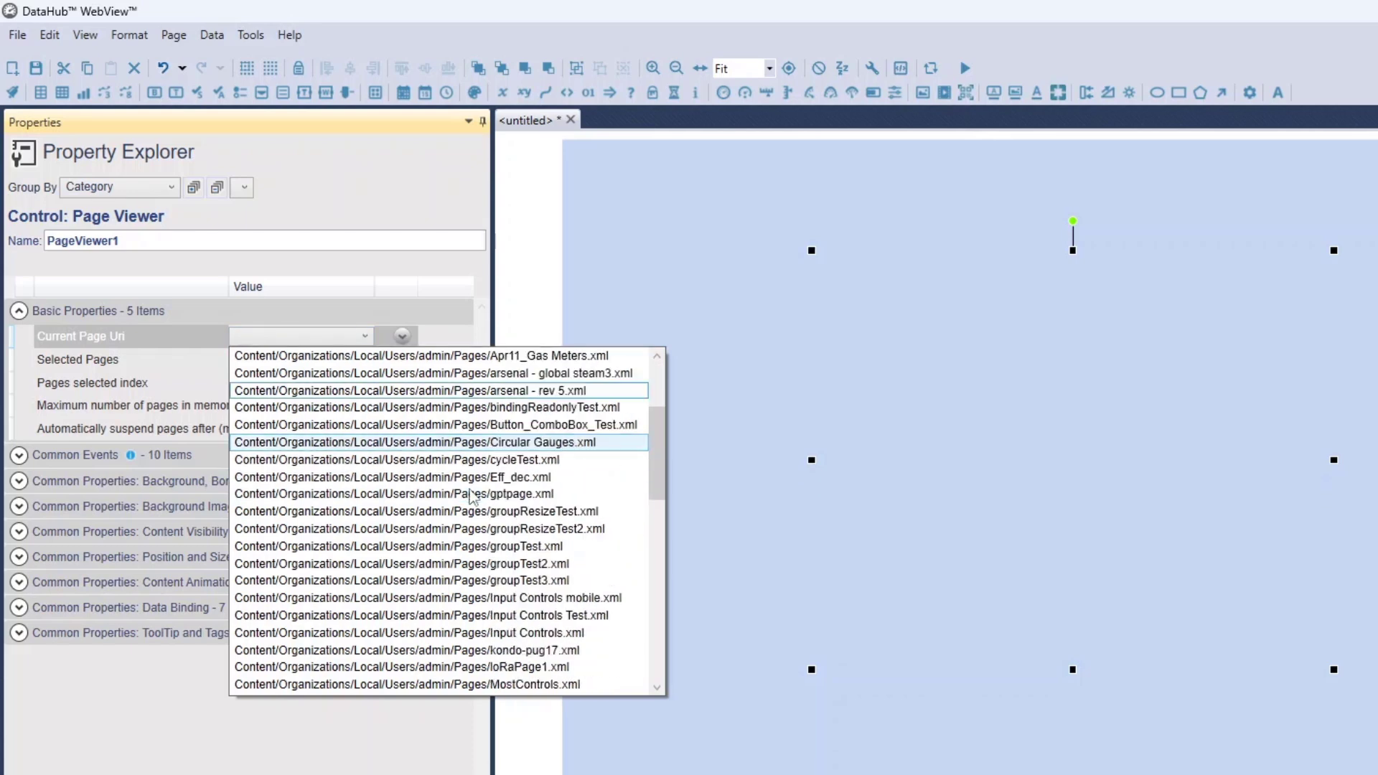
scroll(445, 493, down, 2)
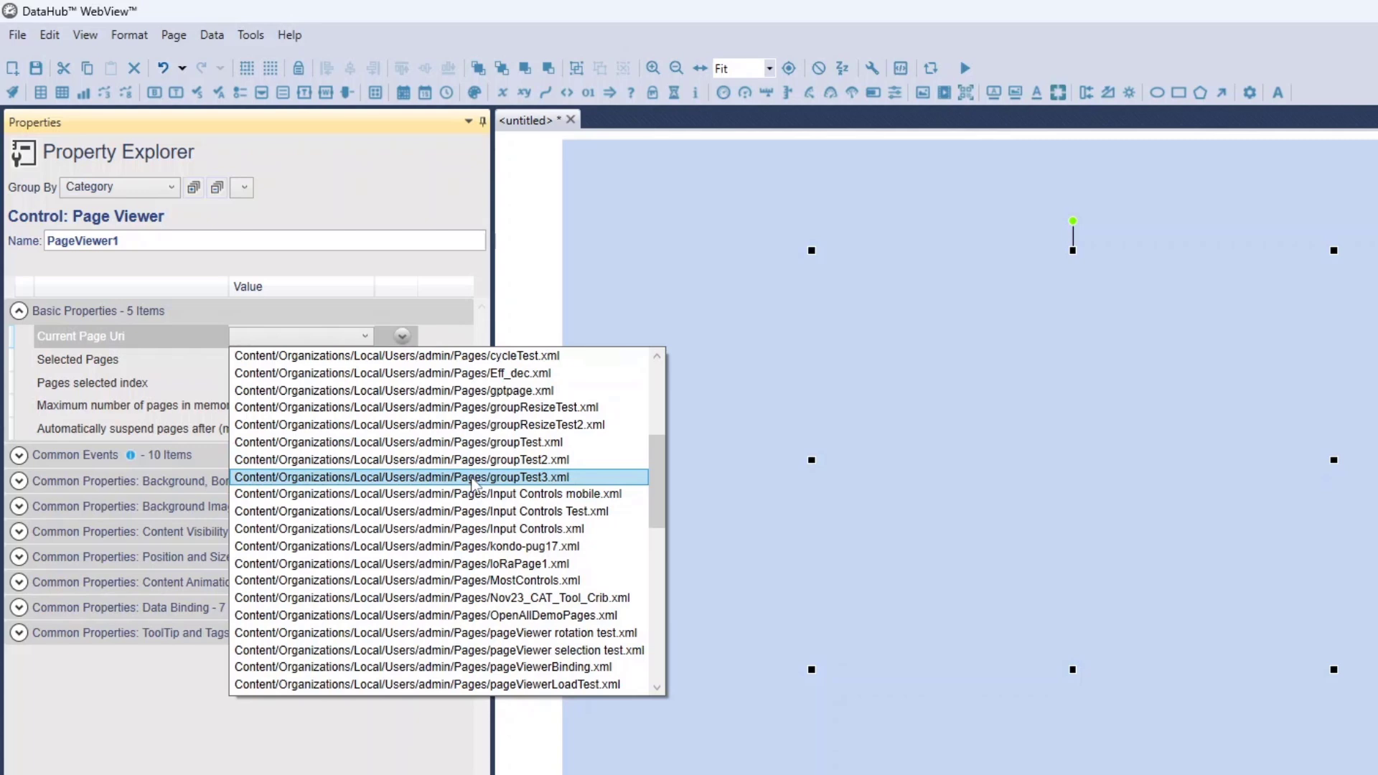
scroll(473, 483, down, 6)
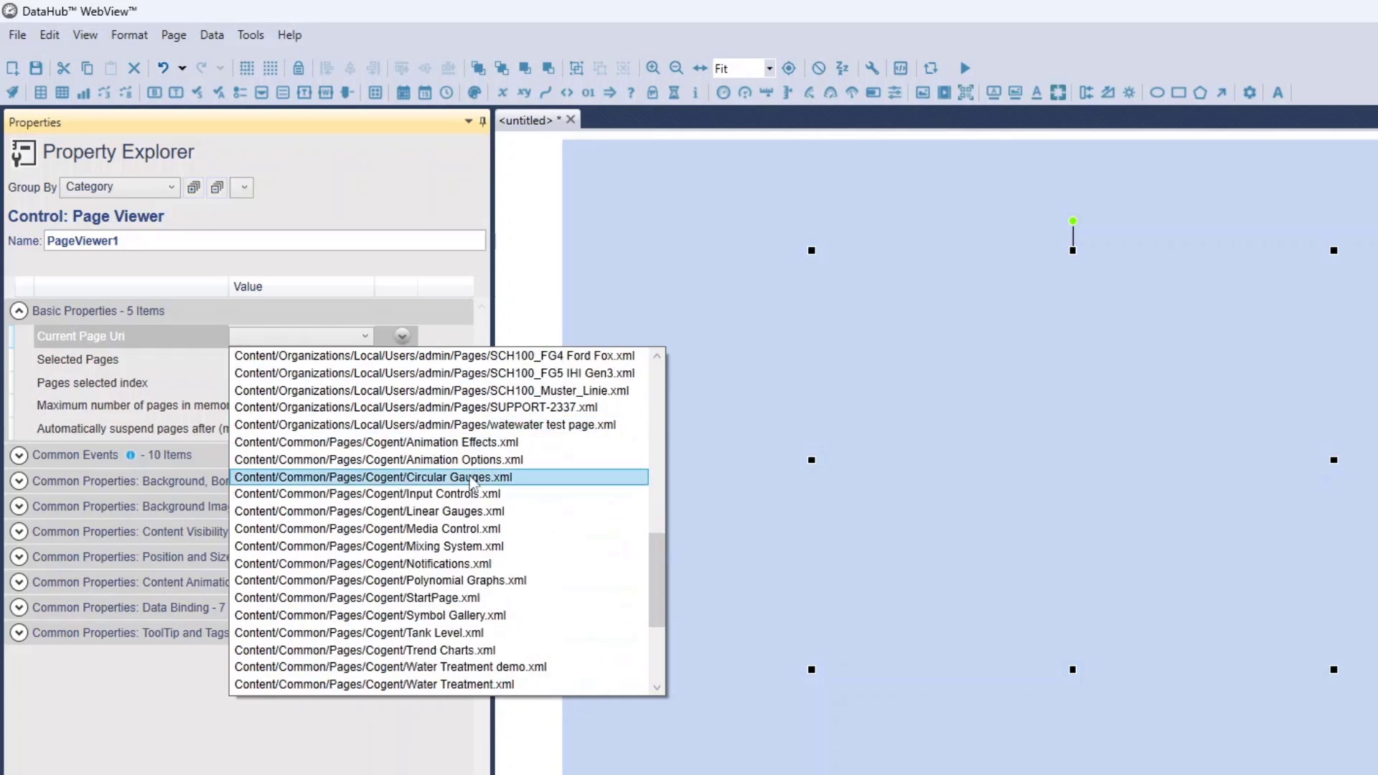
click(449, 583)
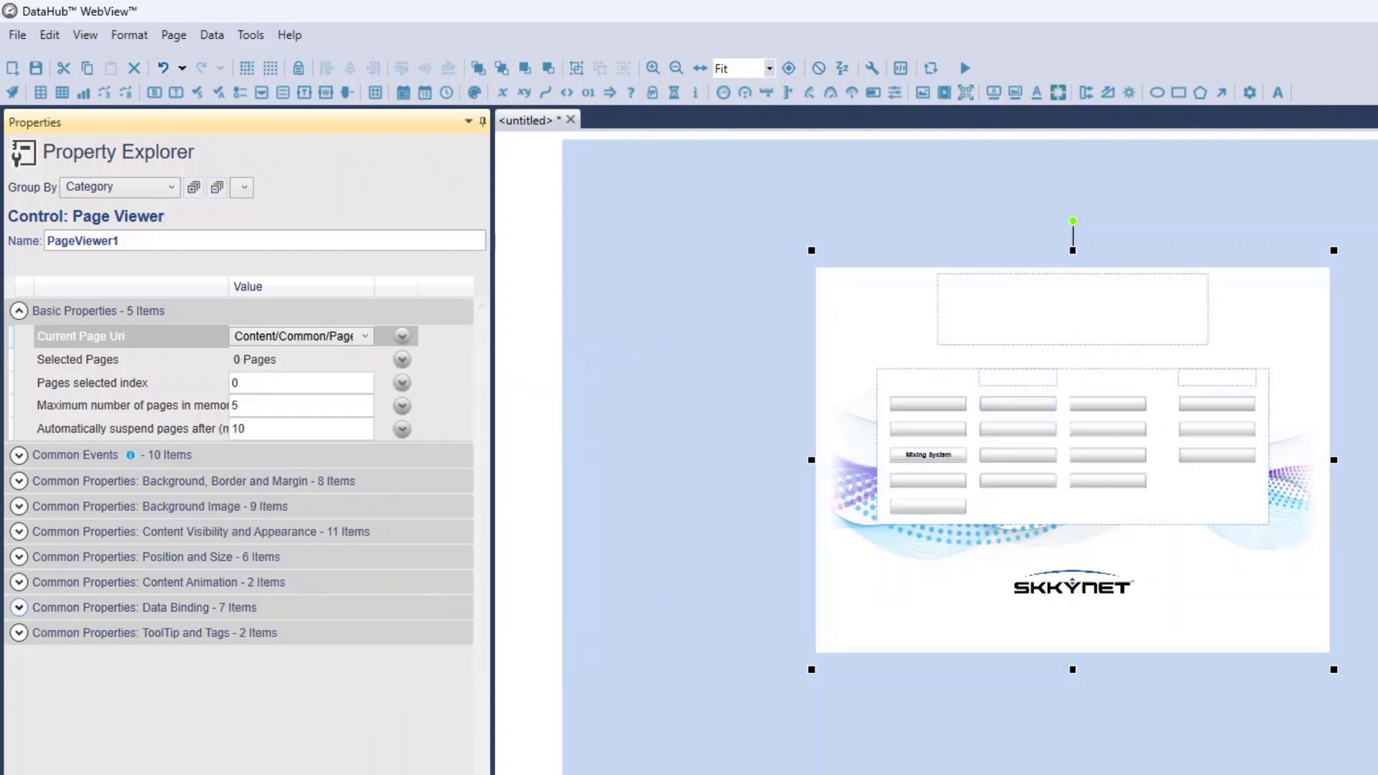
Enlarge the Page Viewer slightly and move it to the upper-left corner of the page canvas
drag(1275, 311, 1255, 250)
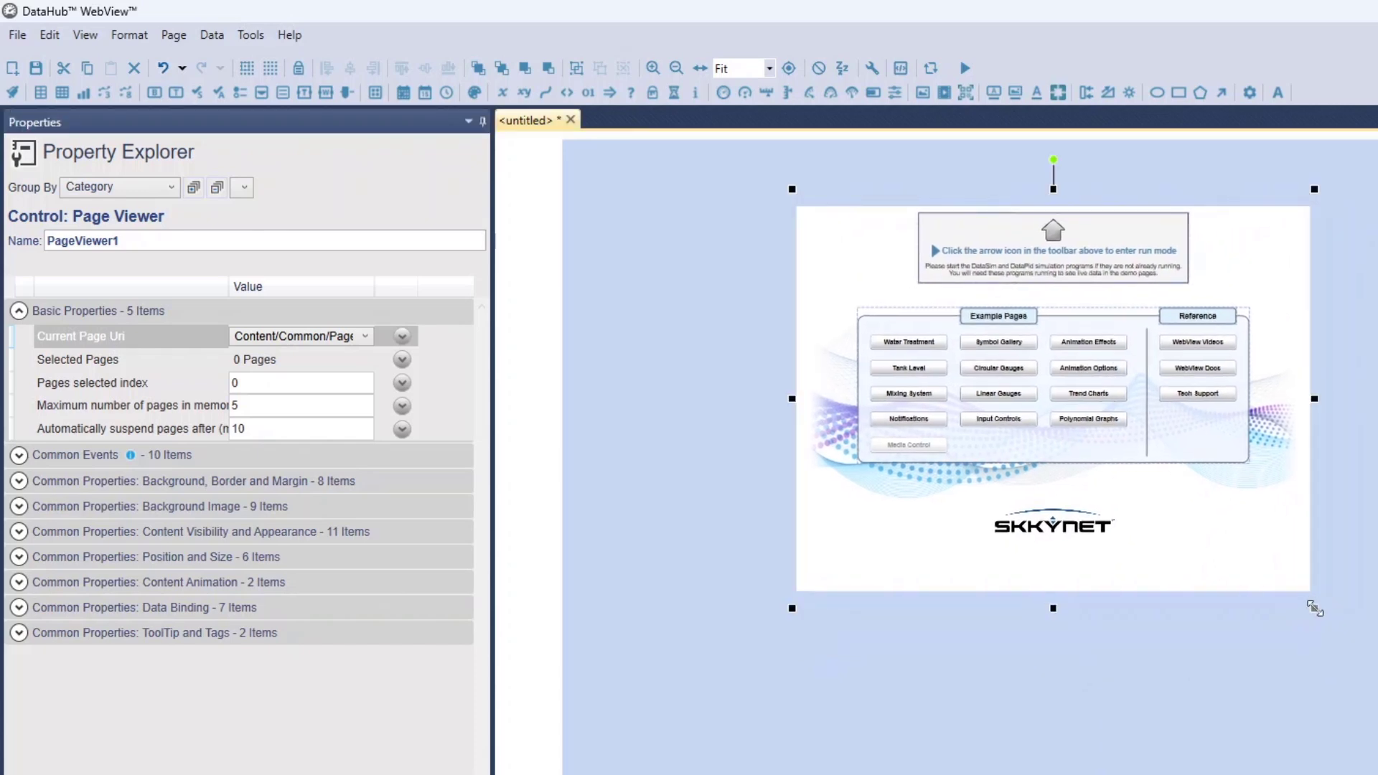
drag(1314, 608, 1374, 768)
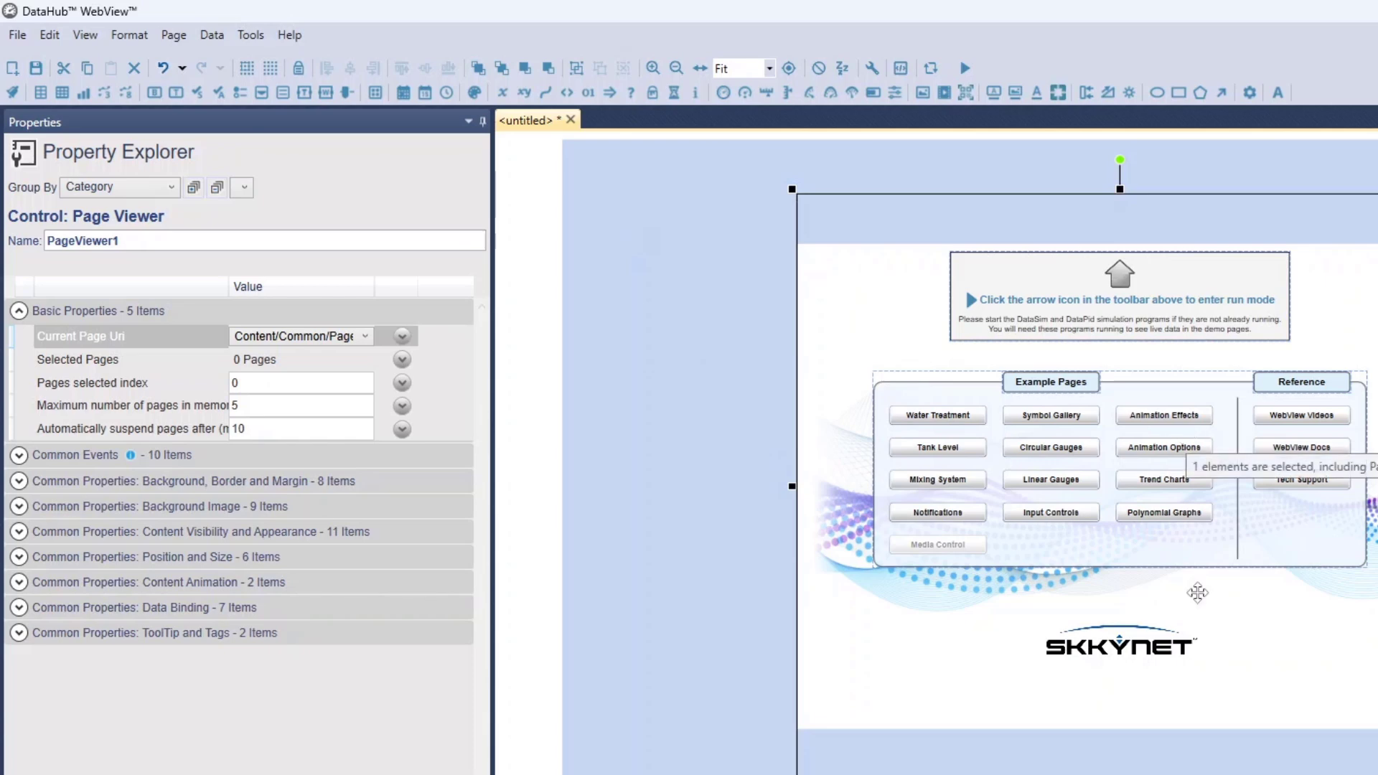
drag(1119, 772, 1120, 679)
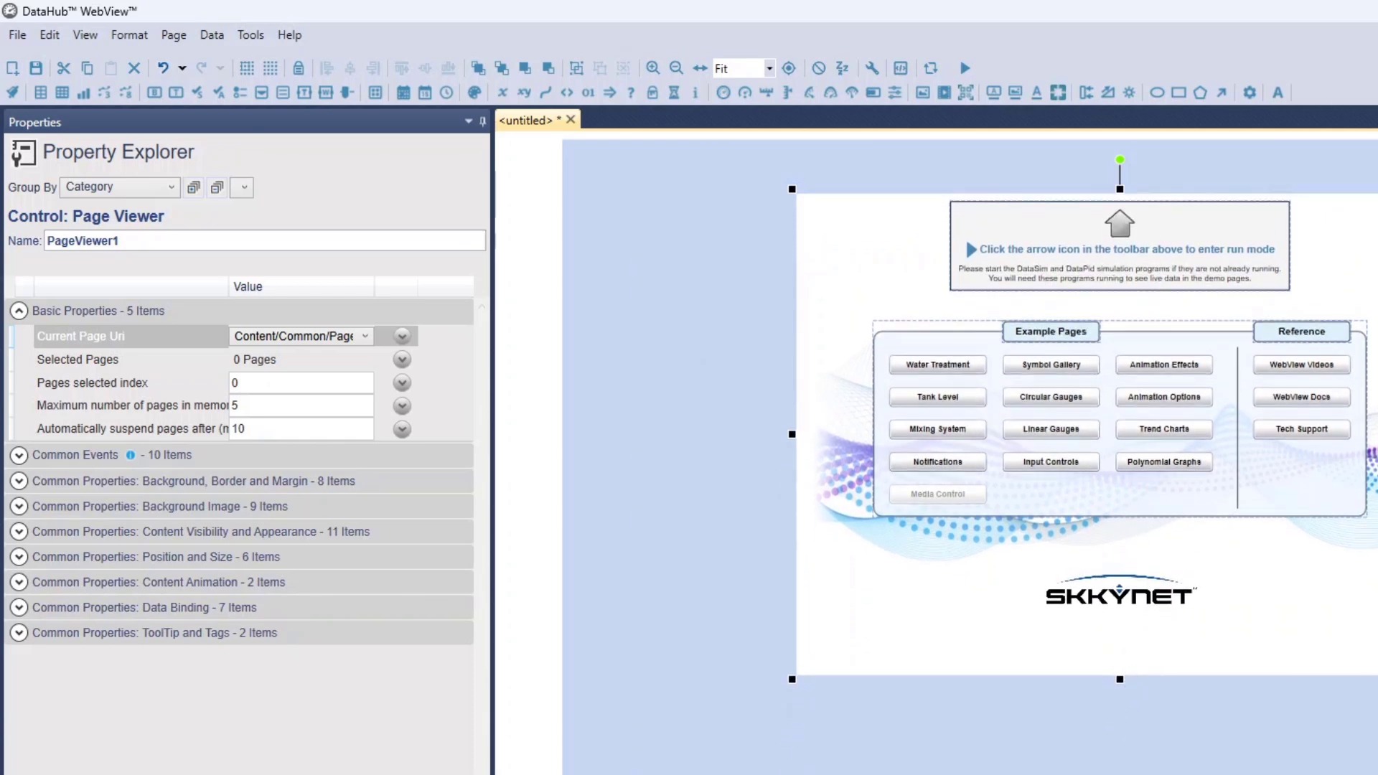
drag(1377, 679, 1341, 638)
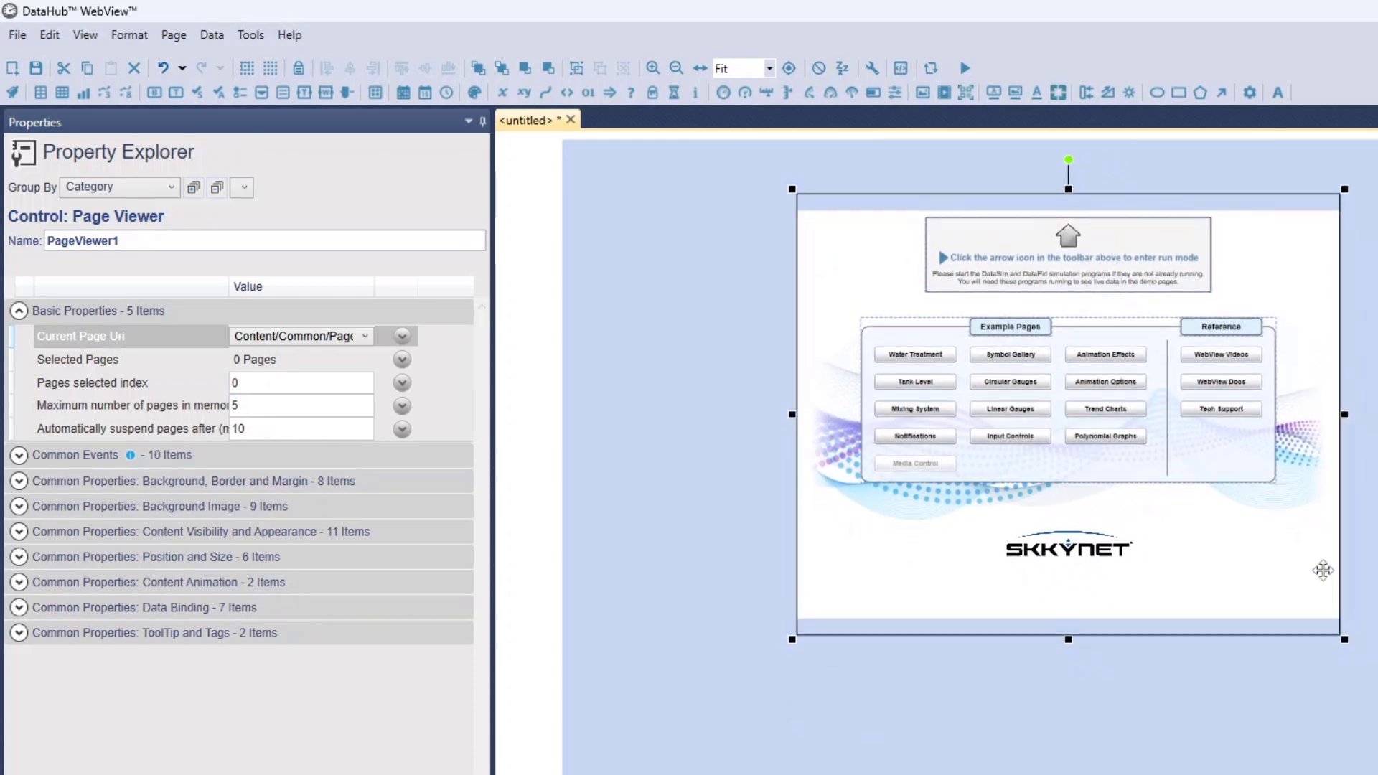
drag(1297, 553, 1097, 512)
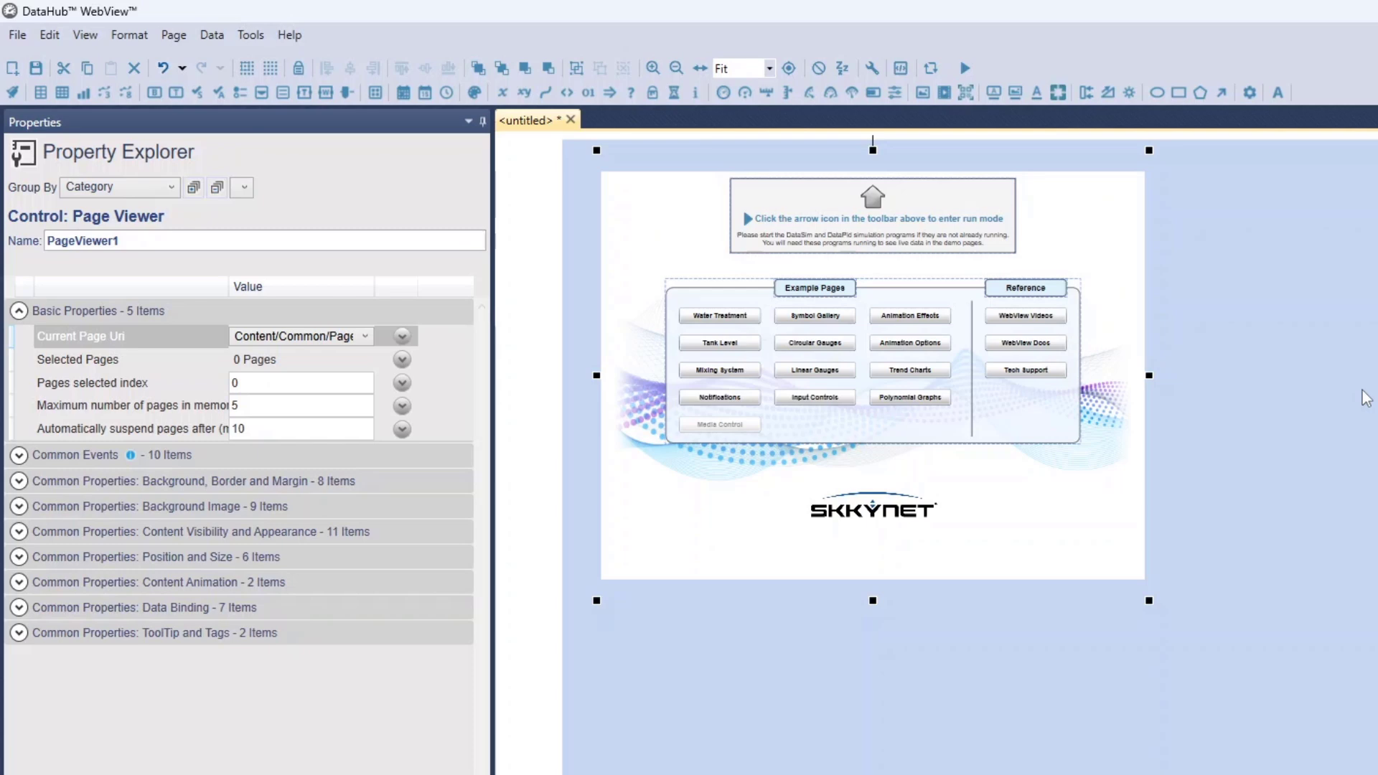
Add a second Page Viewer to the right of the first and set its Current Page Uri to Content/Common/Pages/Cogent/Input Controls.xml
click(1299, 309)
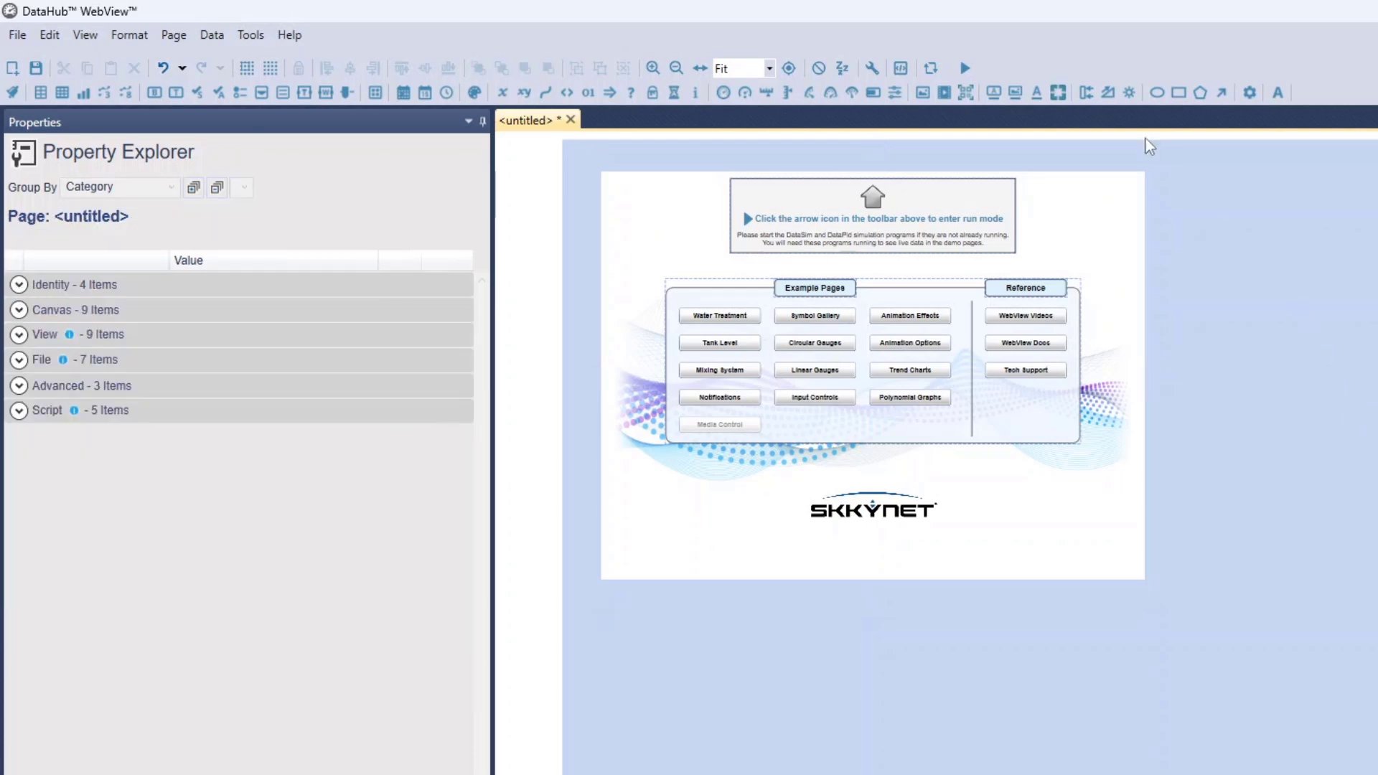
click(1058, 92)
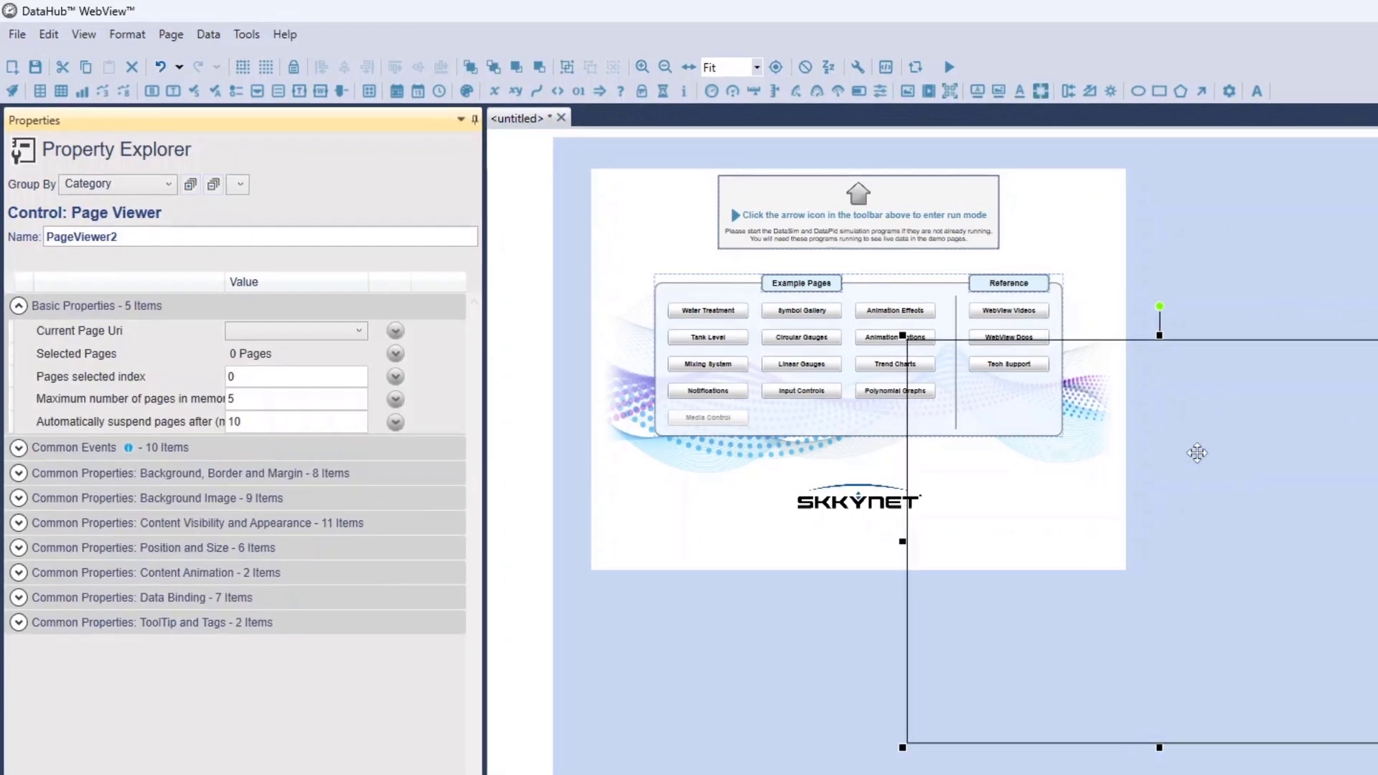
drag(1202, 496, 1174, 260)
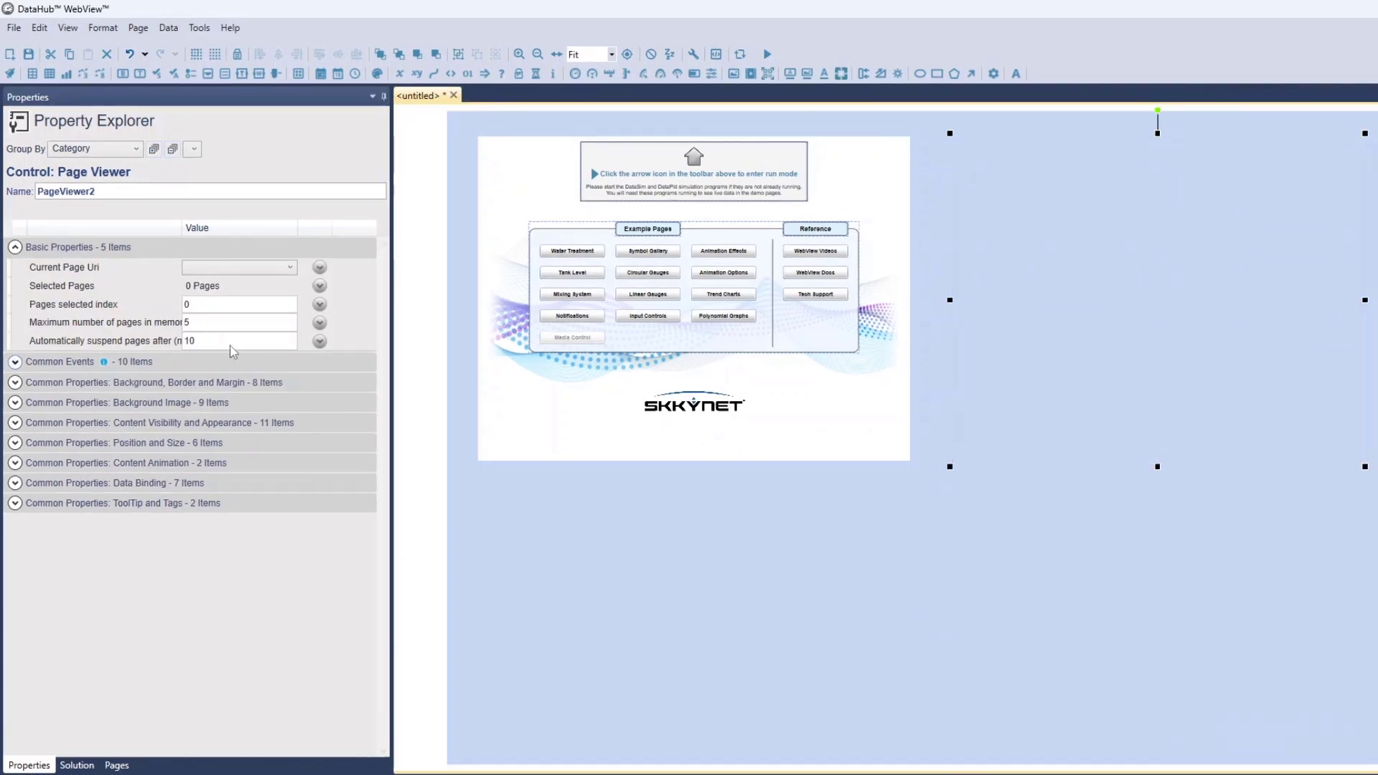
click(232, 272)
scroll(359, 425, down, 5)
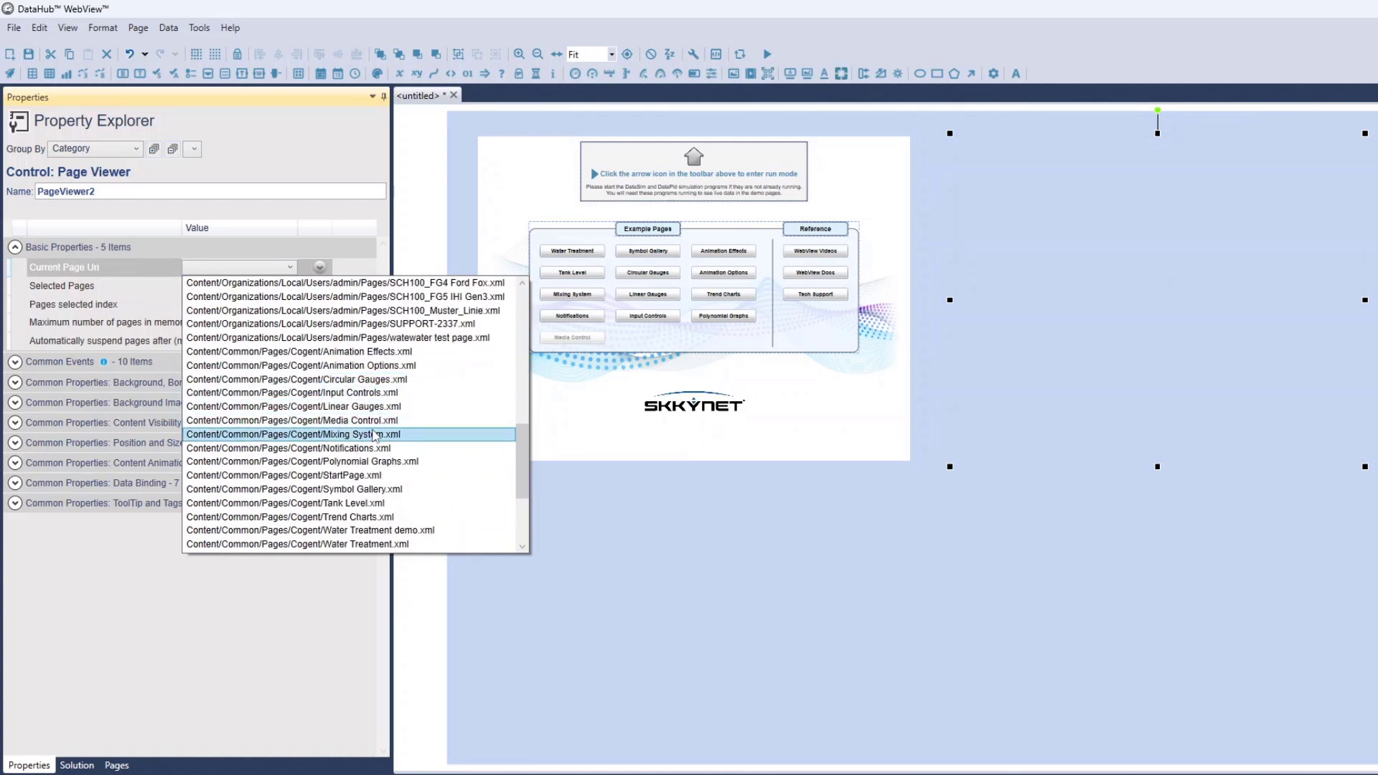
click(367, 395)
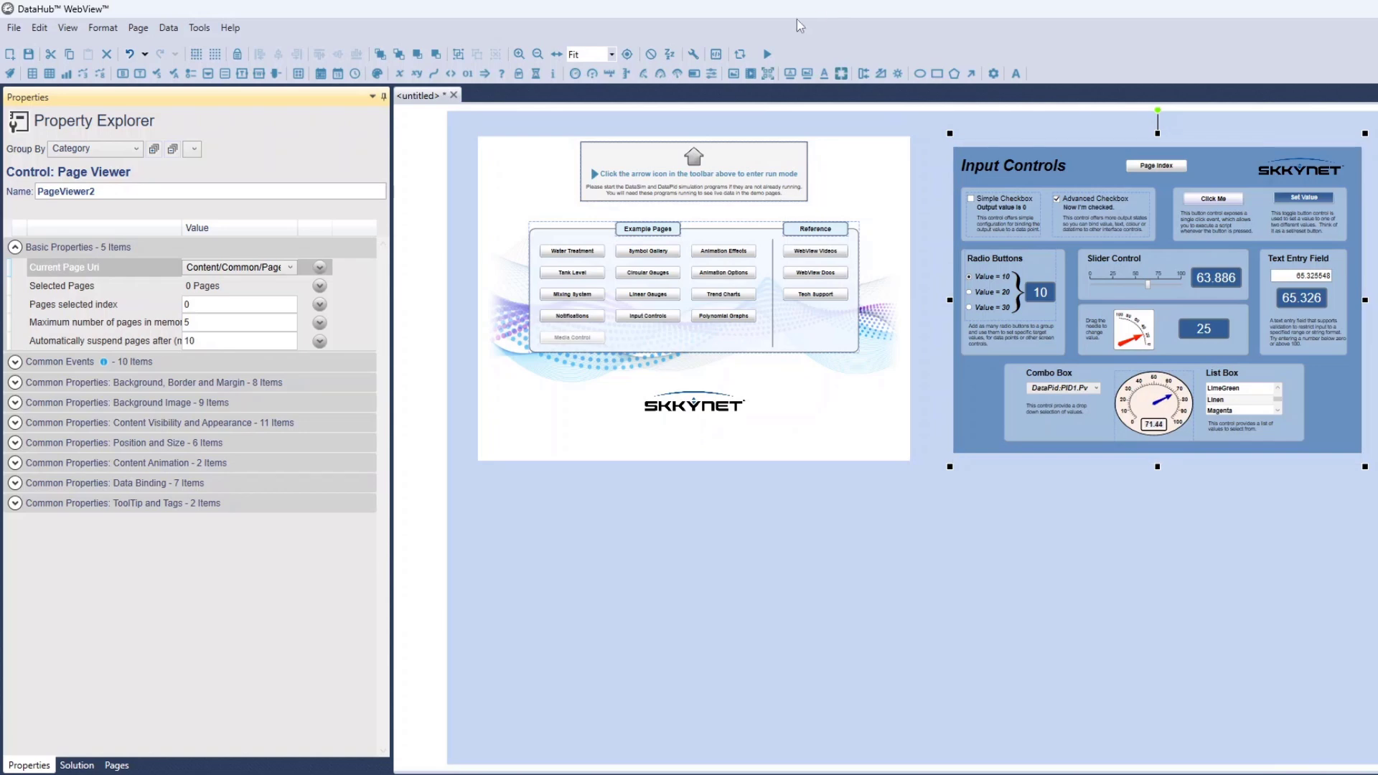
In run mode, test navigation by opening Linear Gauges in the first viewer and returning both viewers to the page index
click(767, 55)
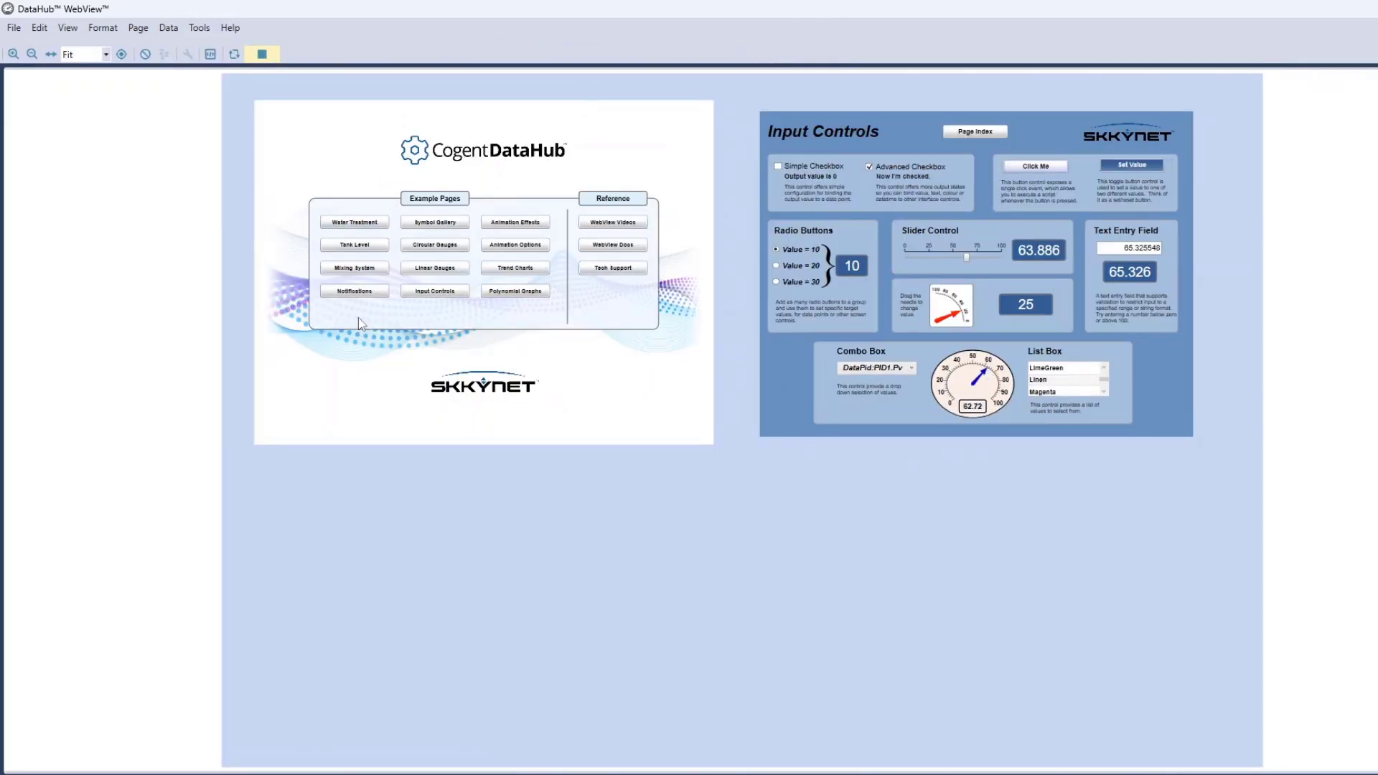
click(428, 266)
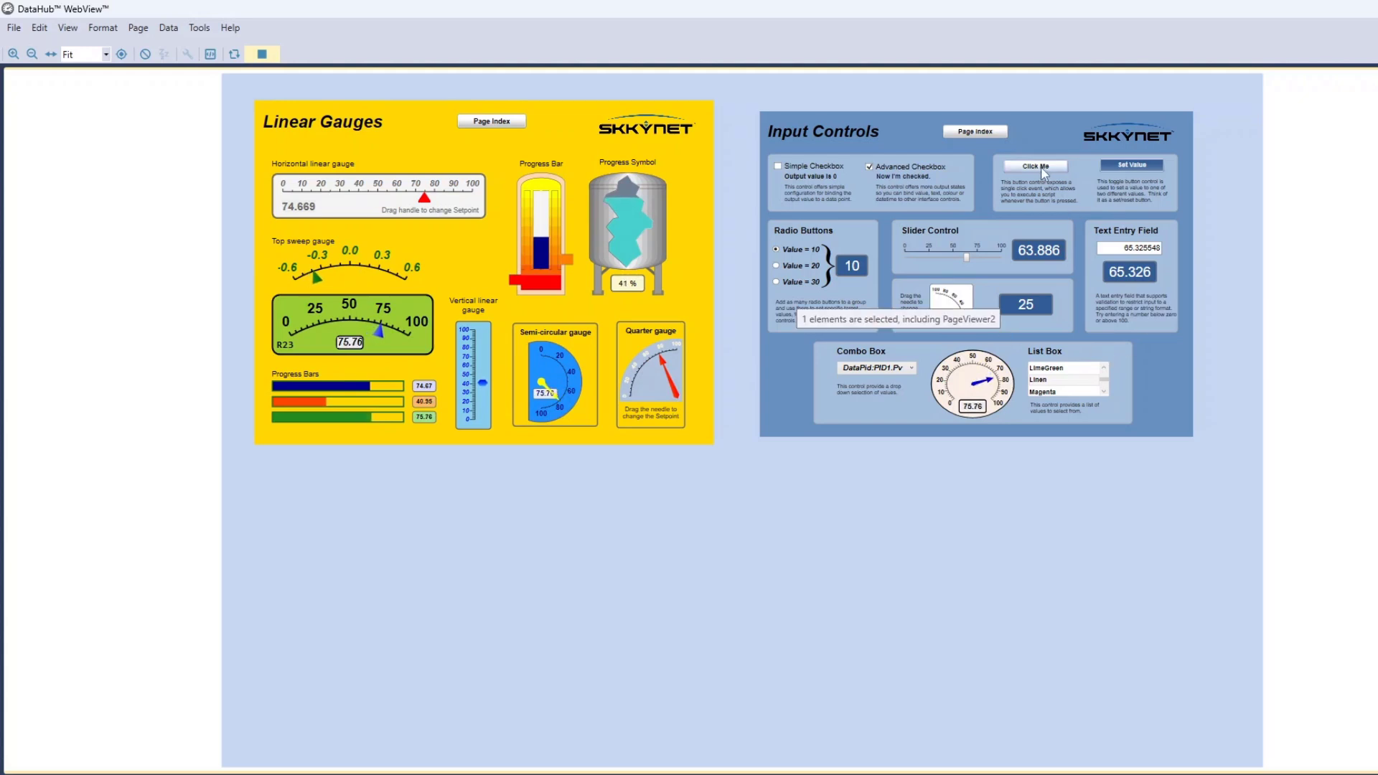
click(981, 141)
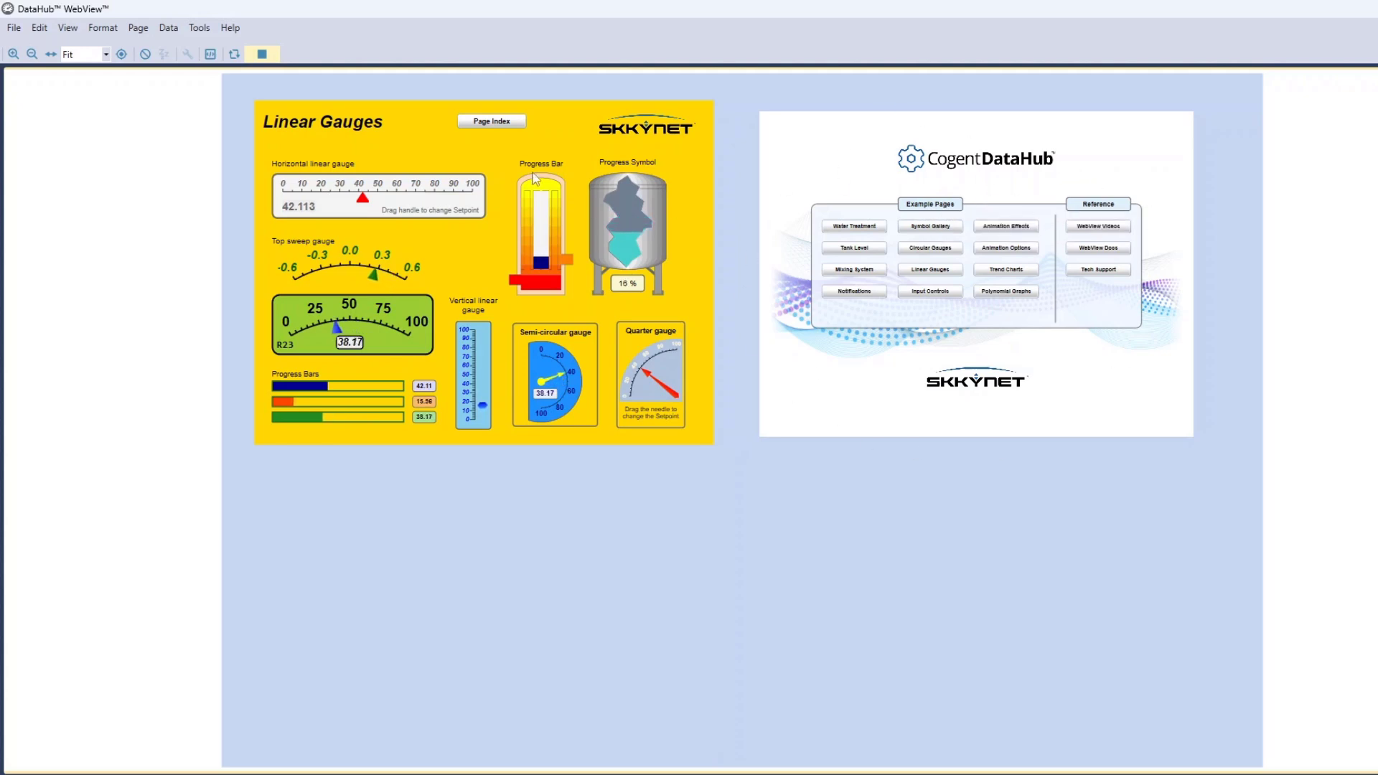
click(505, 124)
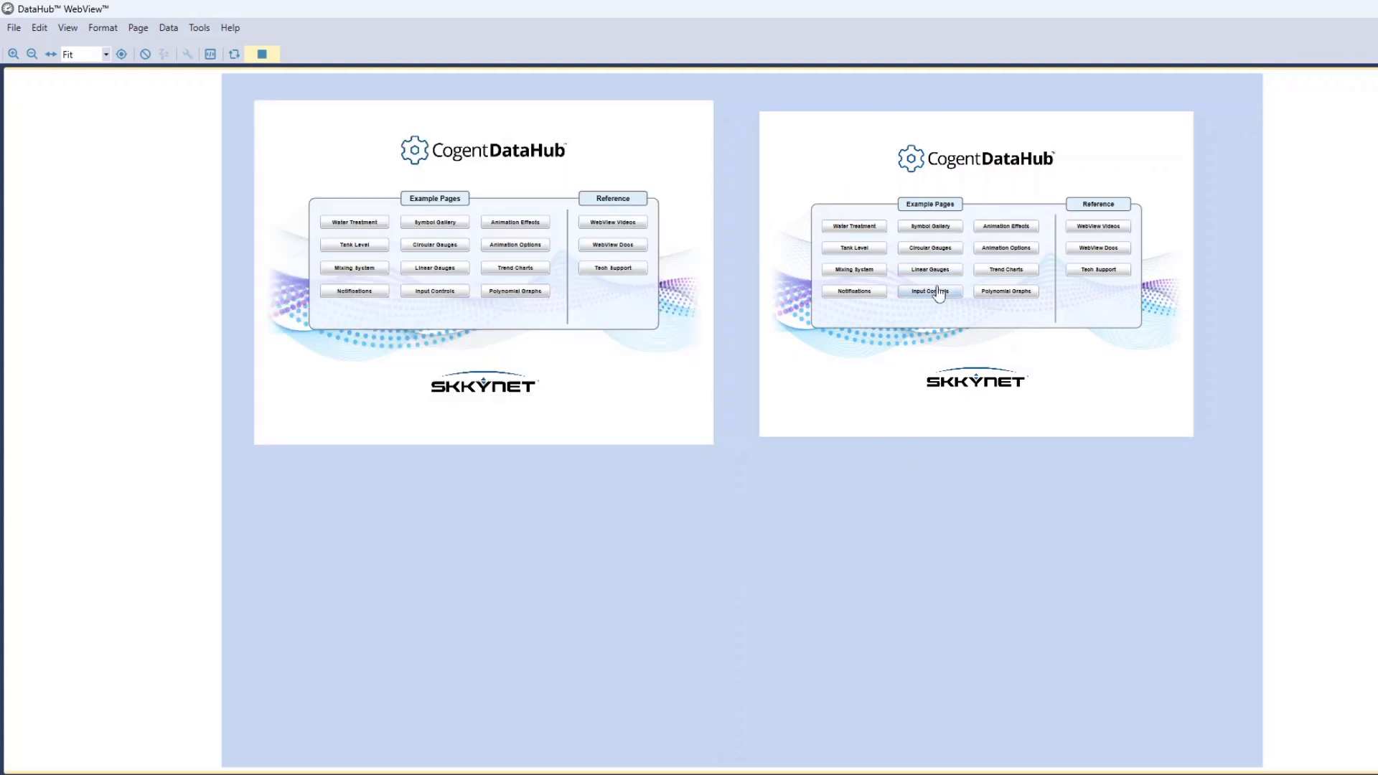
Open Circular Gauges in the second viewer and adjust the setpoint arrow on its green Circular Gauge
click(930, 248)
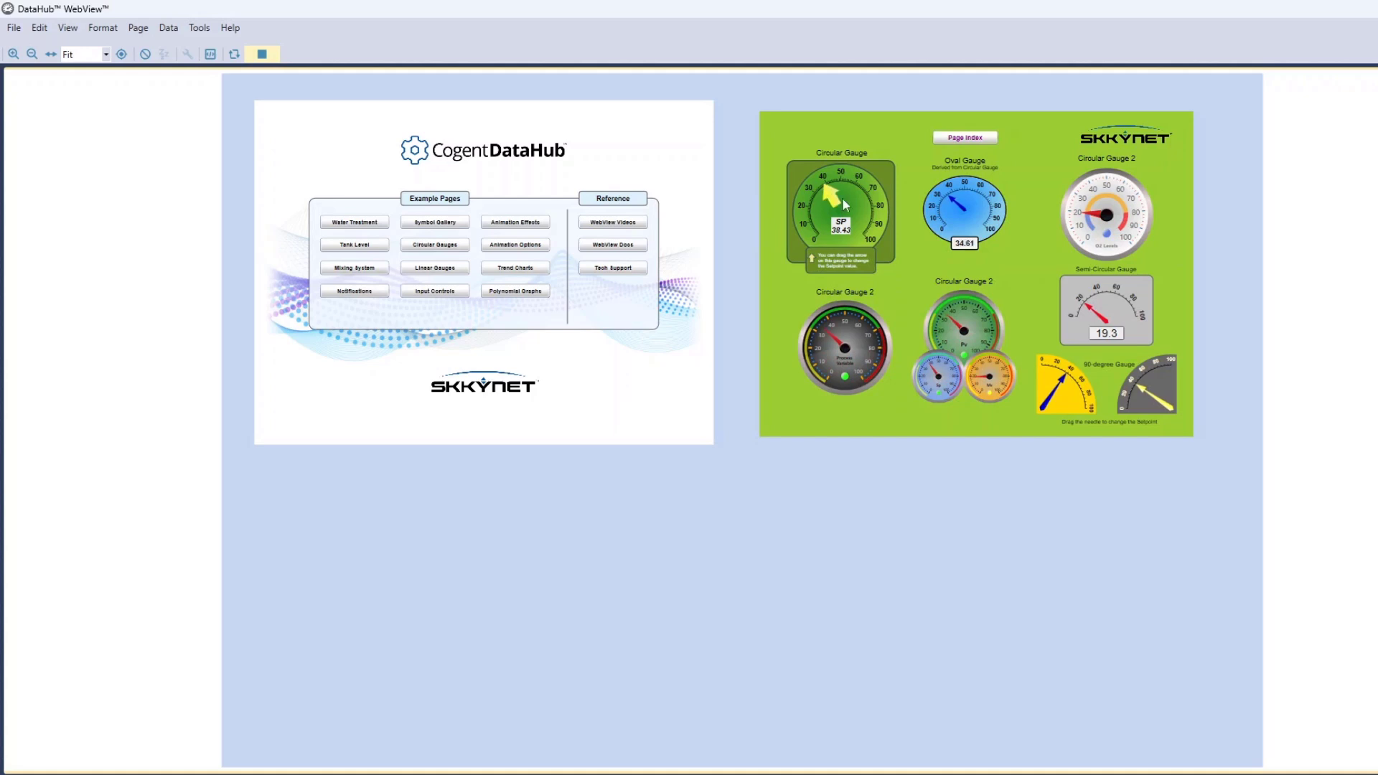
drag(835, 197, 872, 169)
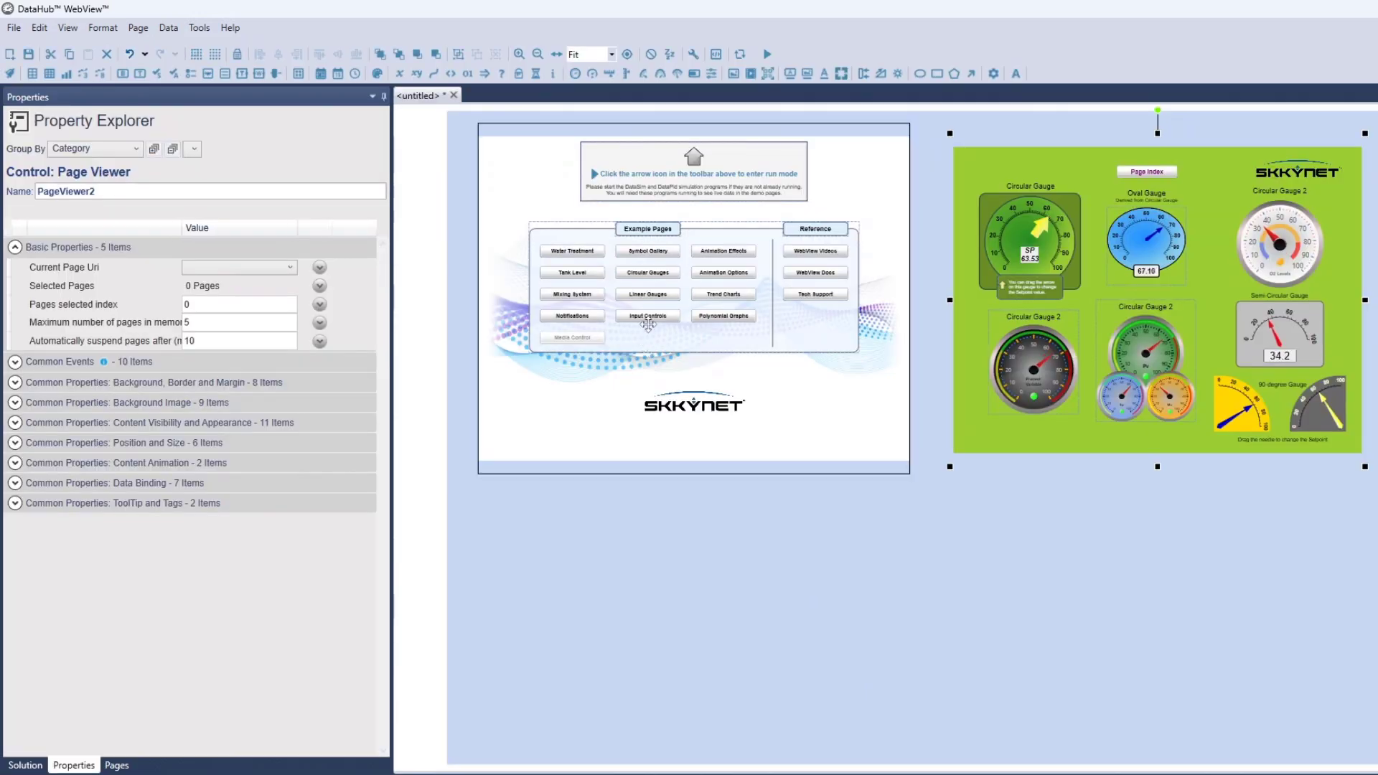
Set the first Page Viewer's Selected Pages to Cogent's Animation Effects, Animation Options, Circular Gauges, Input Controls, Linear Gauges, Media Control and Mixing System
click(531, 199)
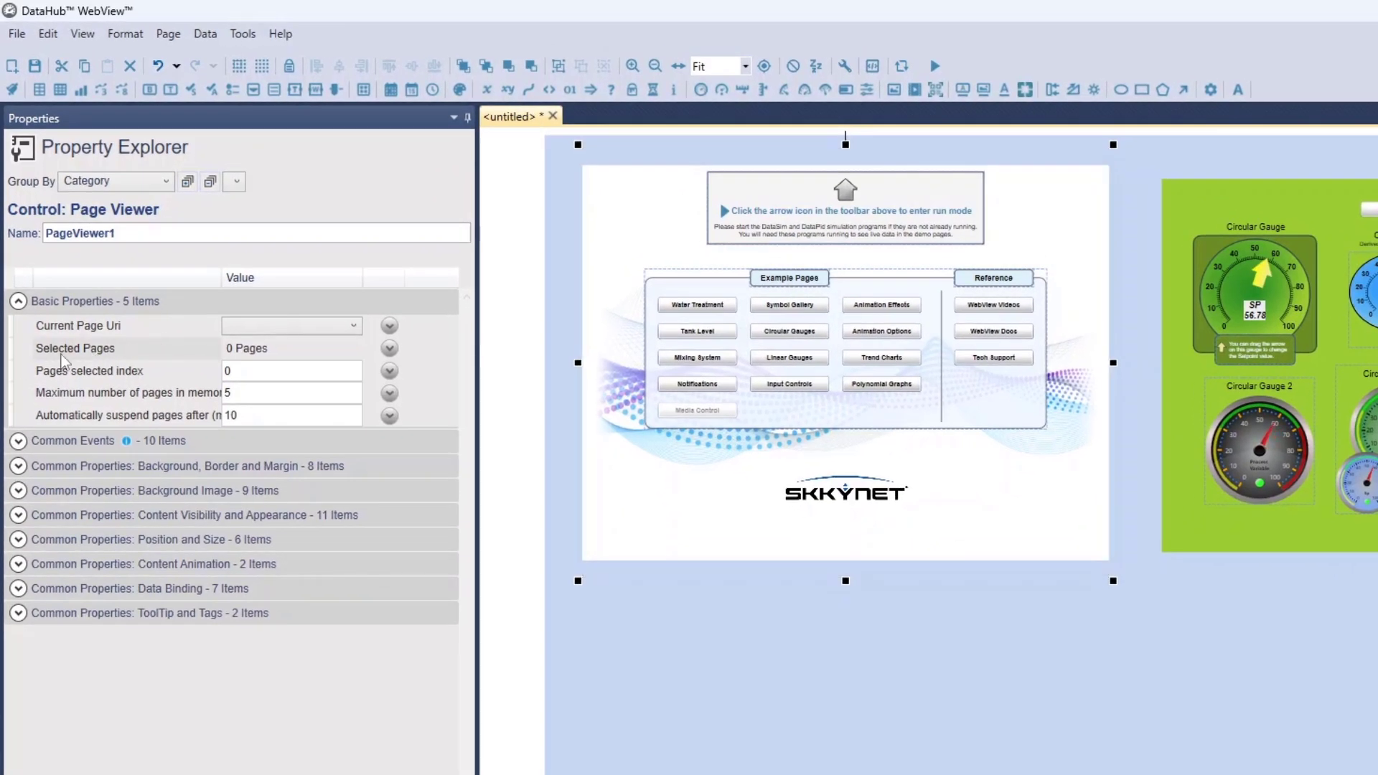
click(388, 349)
scroll(195, 430, down, 10)
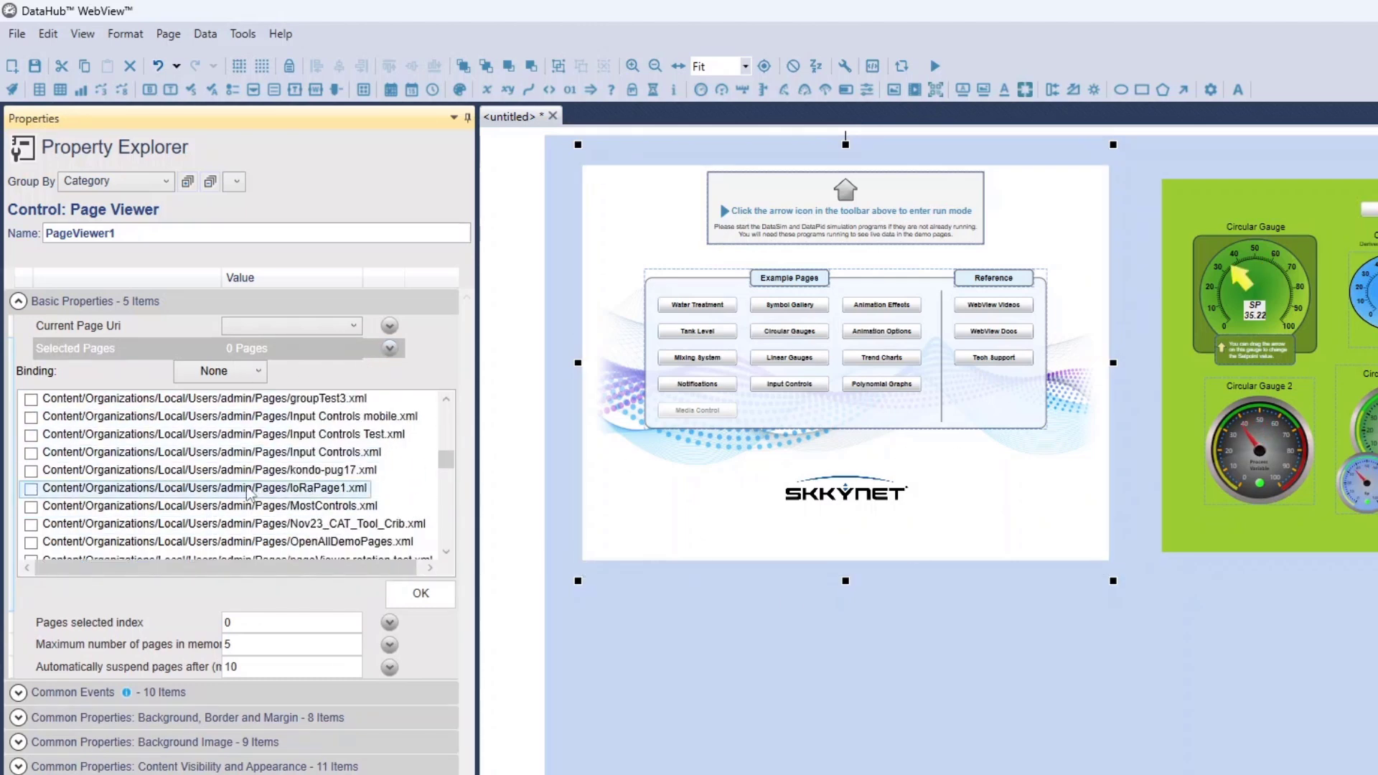
scroll(221, 476, down, 3)
scroll(221, 475, down, 5)
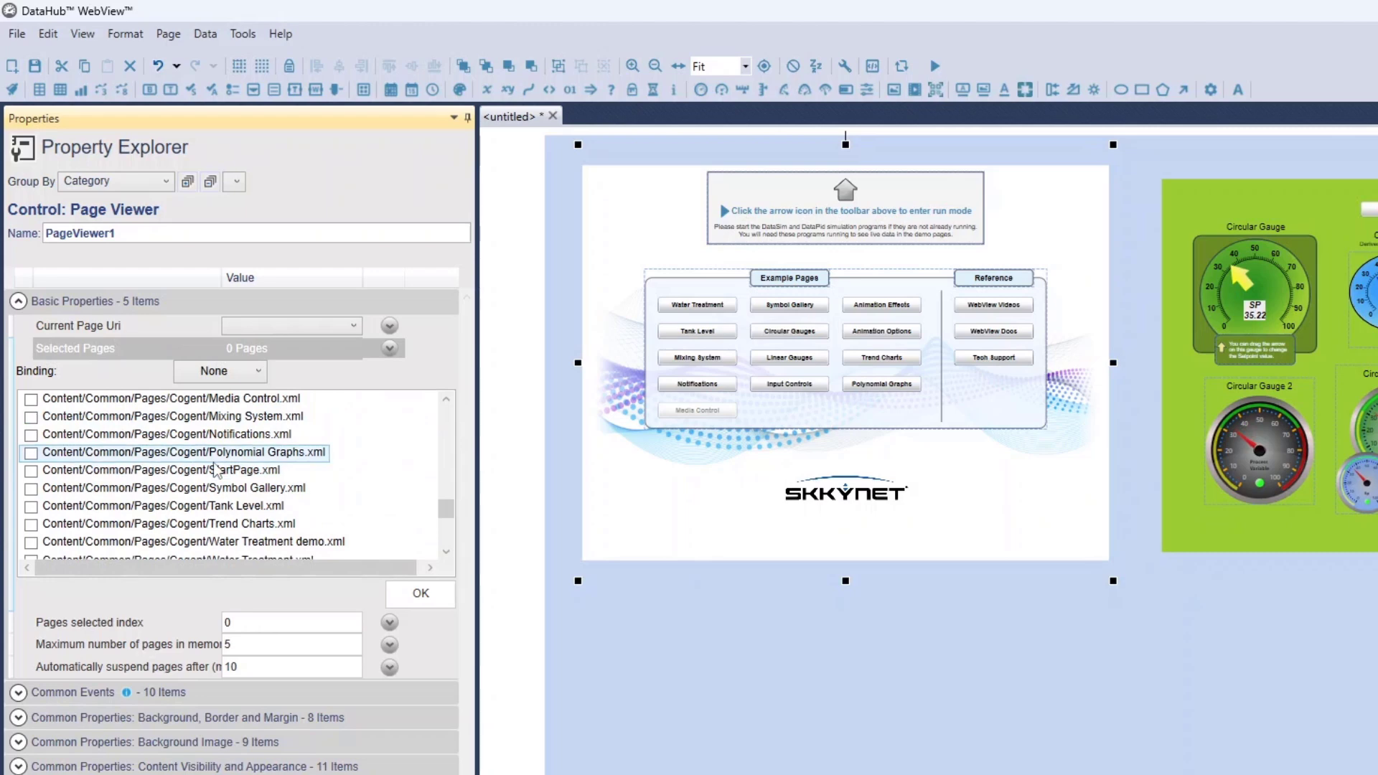
scroll(394, 466, up, 1)
scroll(256, 463, up, 3)
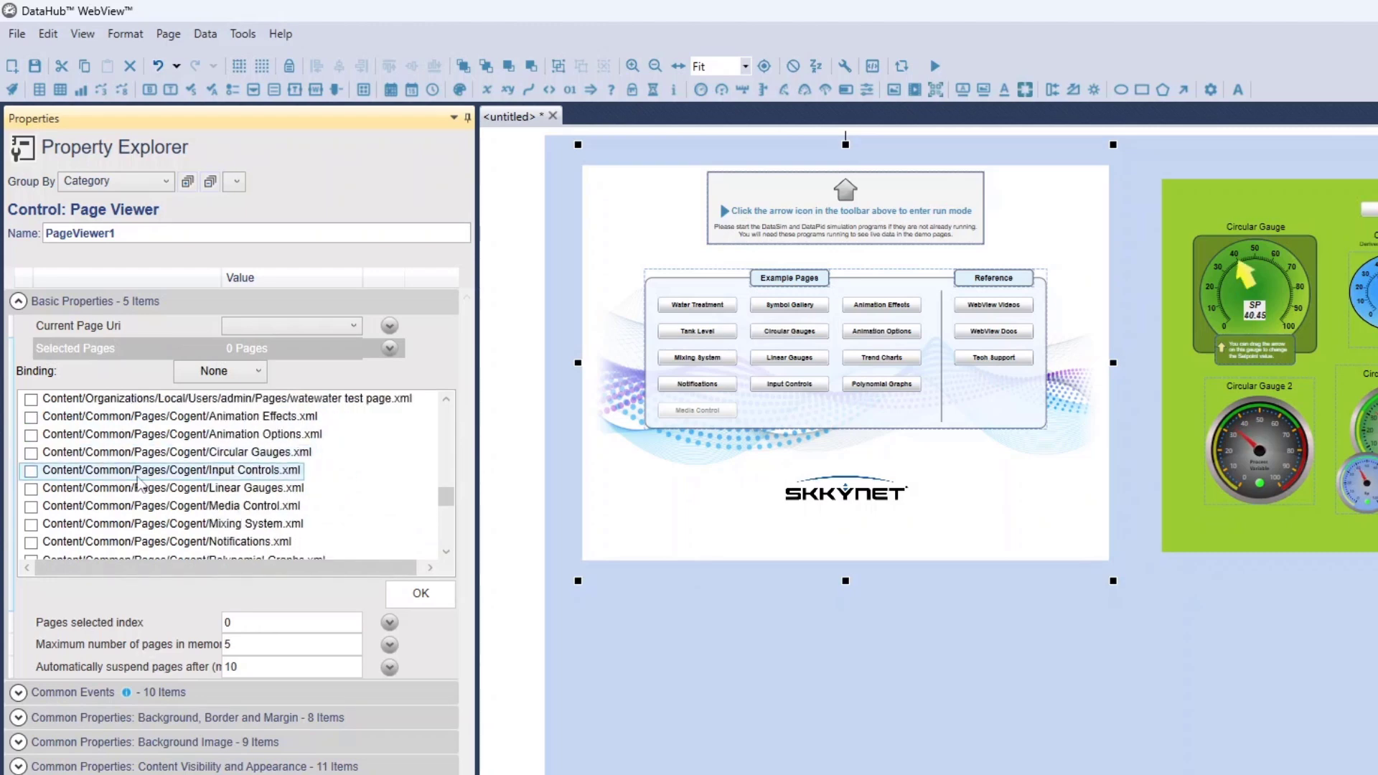
click(30, 416)
click(31, 434)
click(31, 452)
click(31, 470)
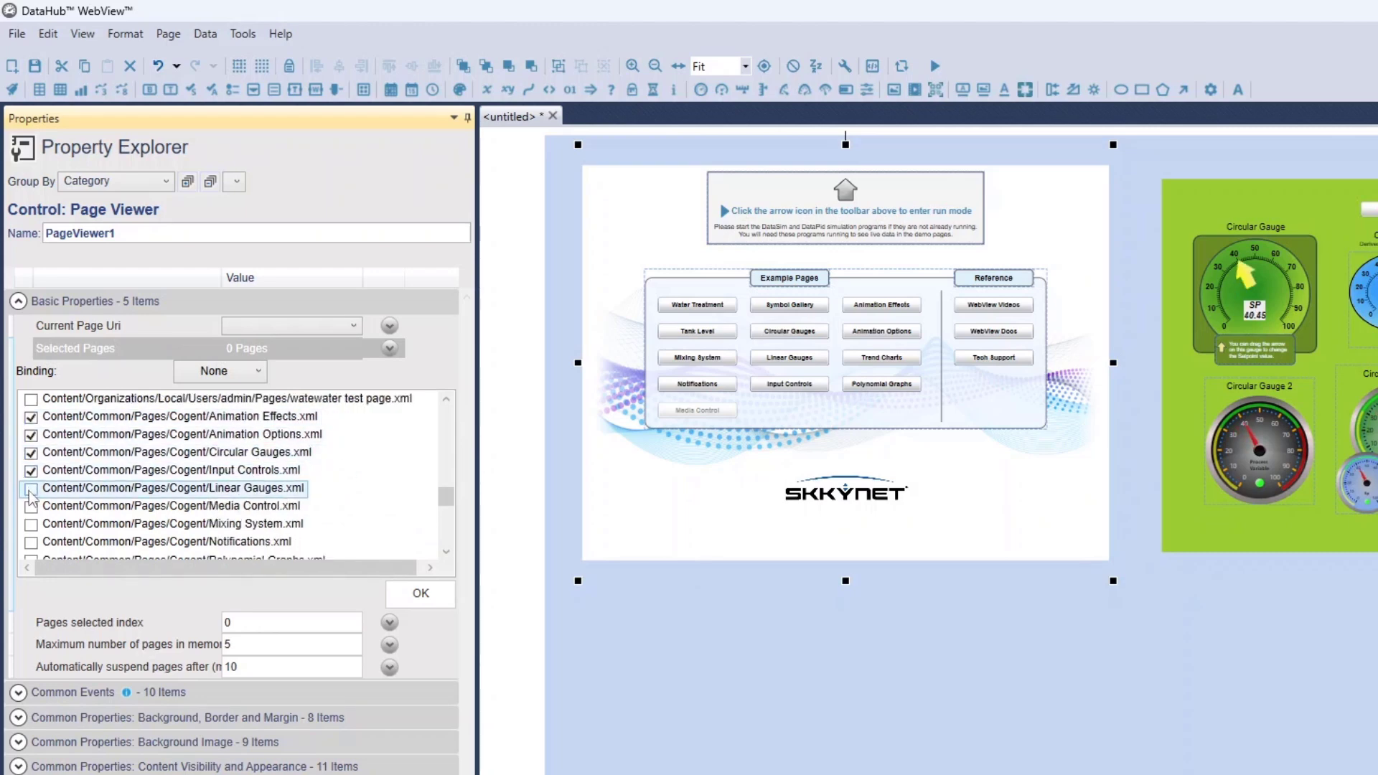
click(31, 488)
click(31, 506)
click(30, 524)
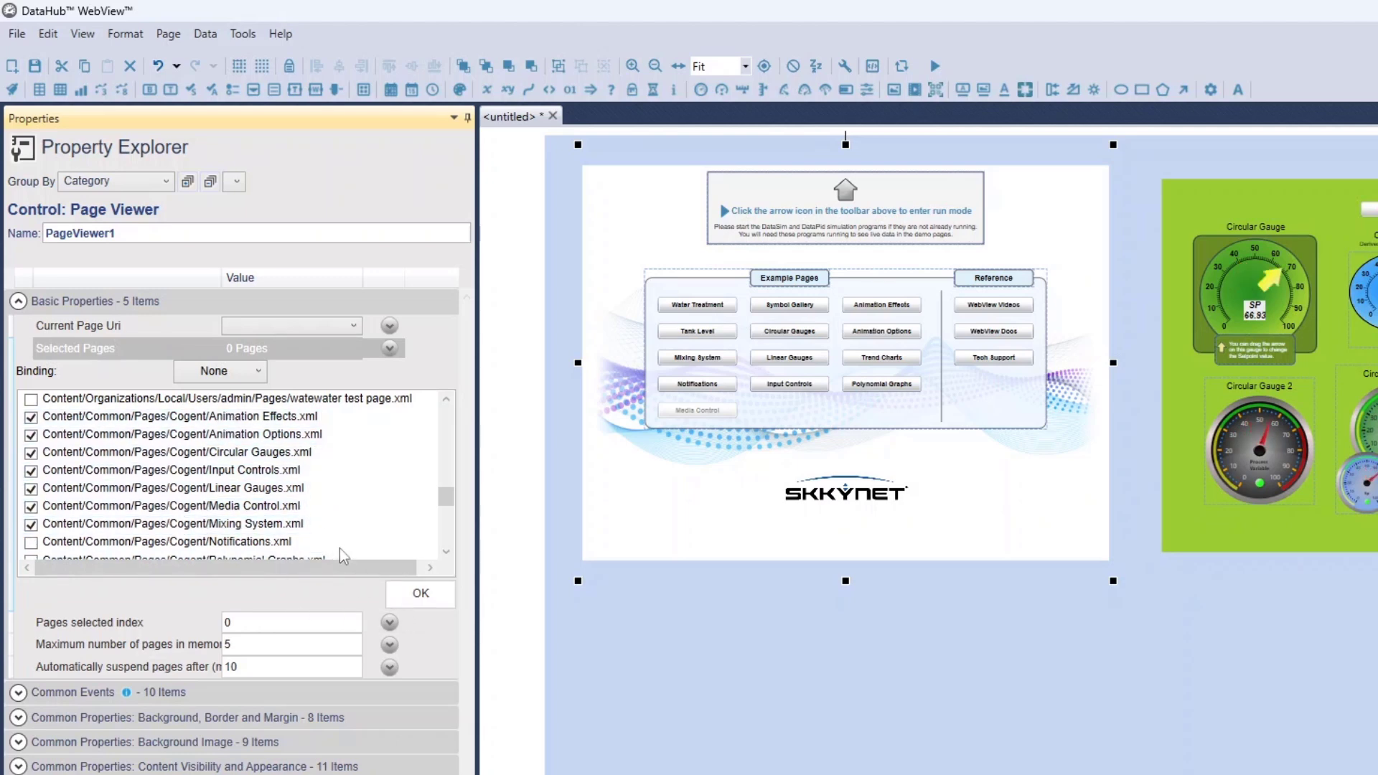
click(421, 594)
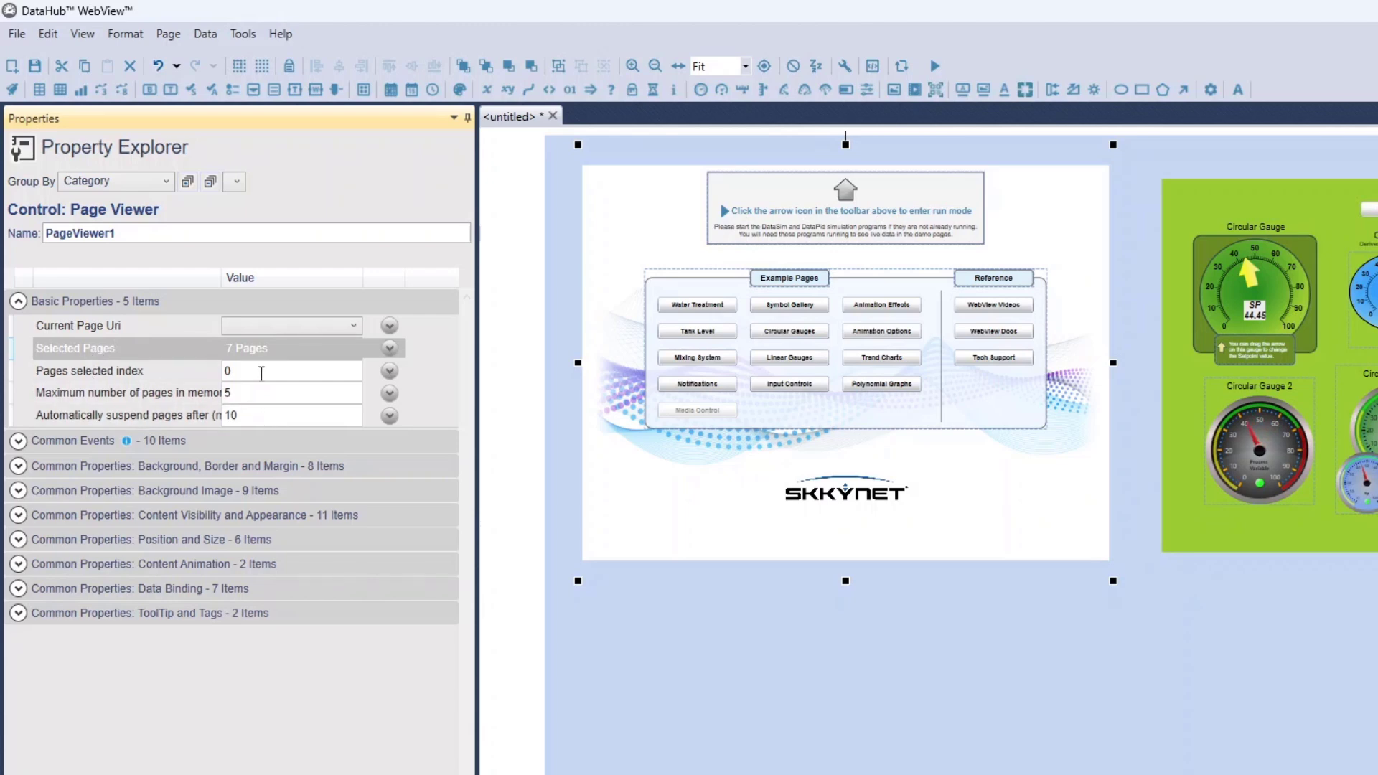
Set the first Page Viewer's Pages selected index to 5
click(261, 373)
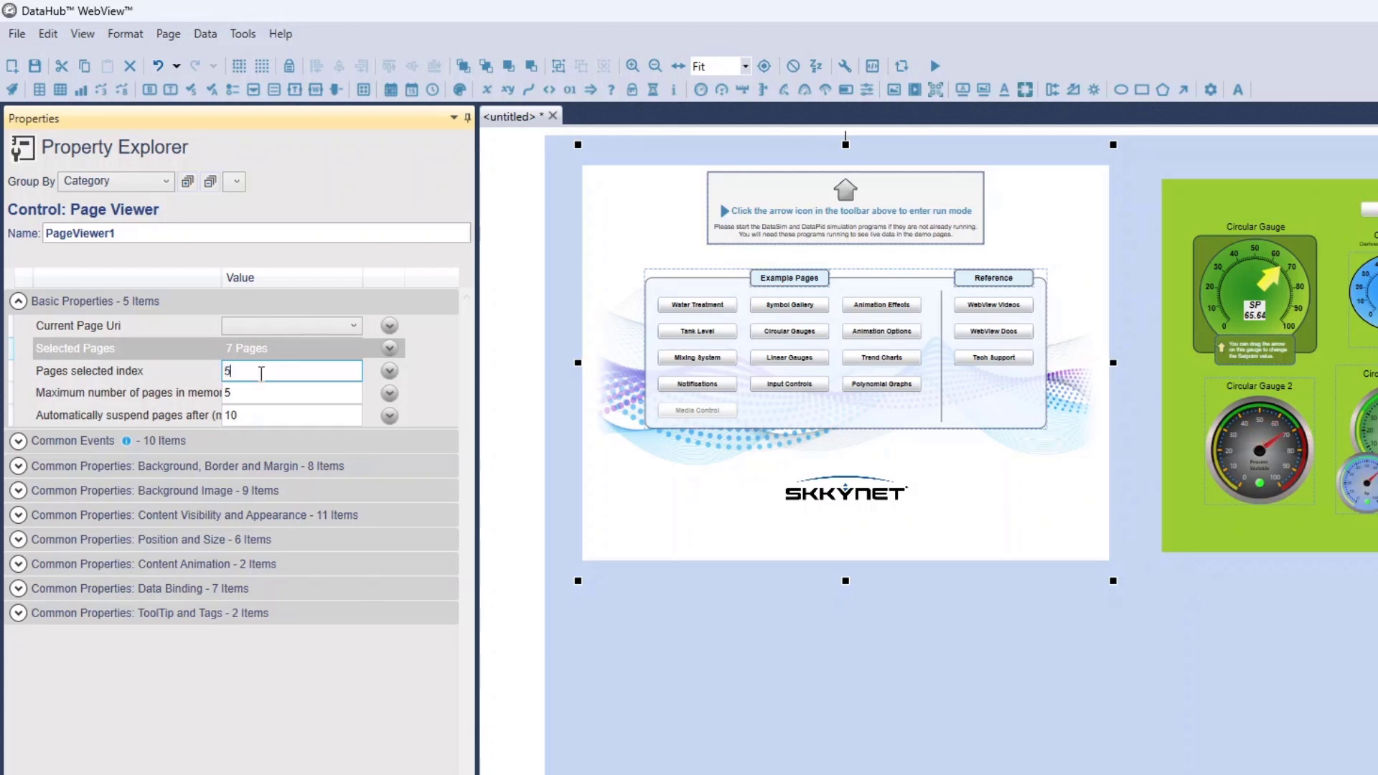
key(Tab)
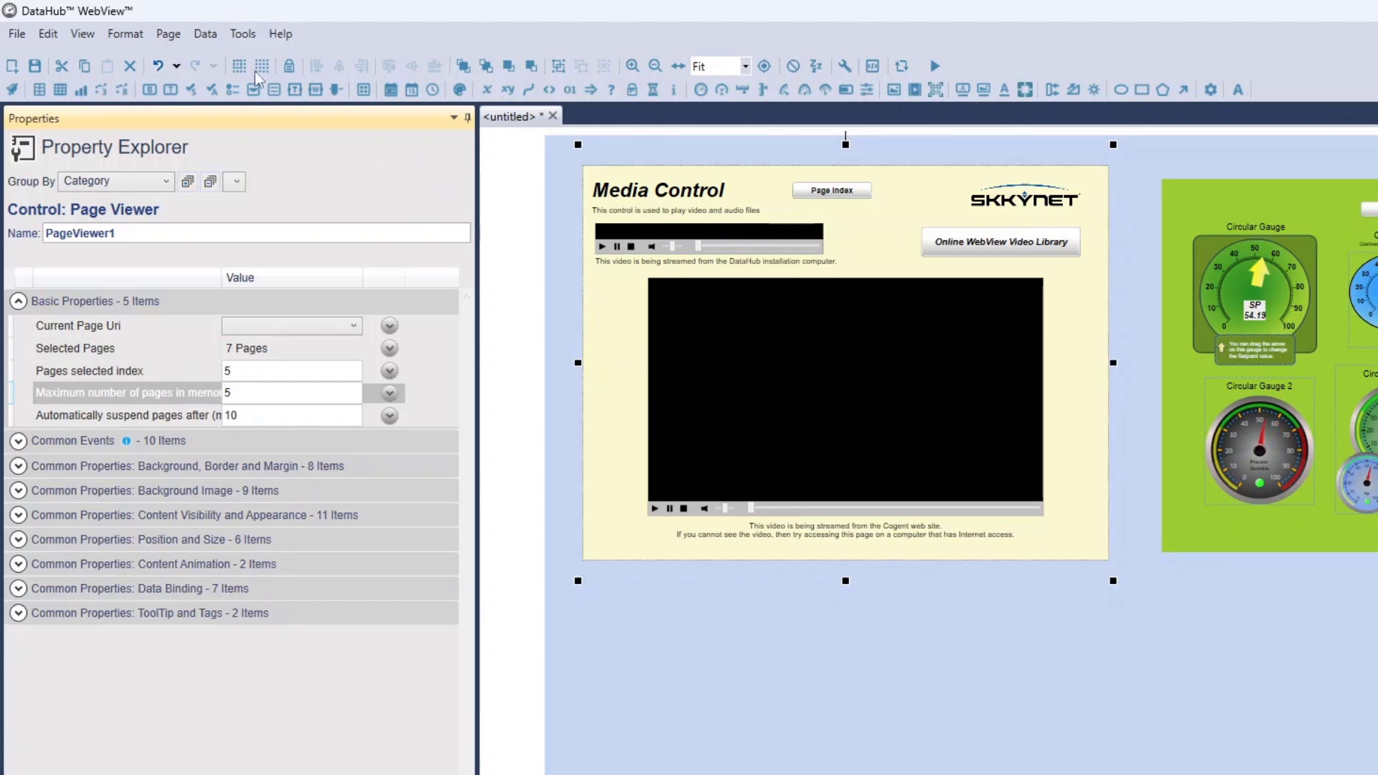
Add a ComboBox control and place it just below the left edge of the first Page Viewer
click(255, 90)
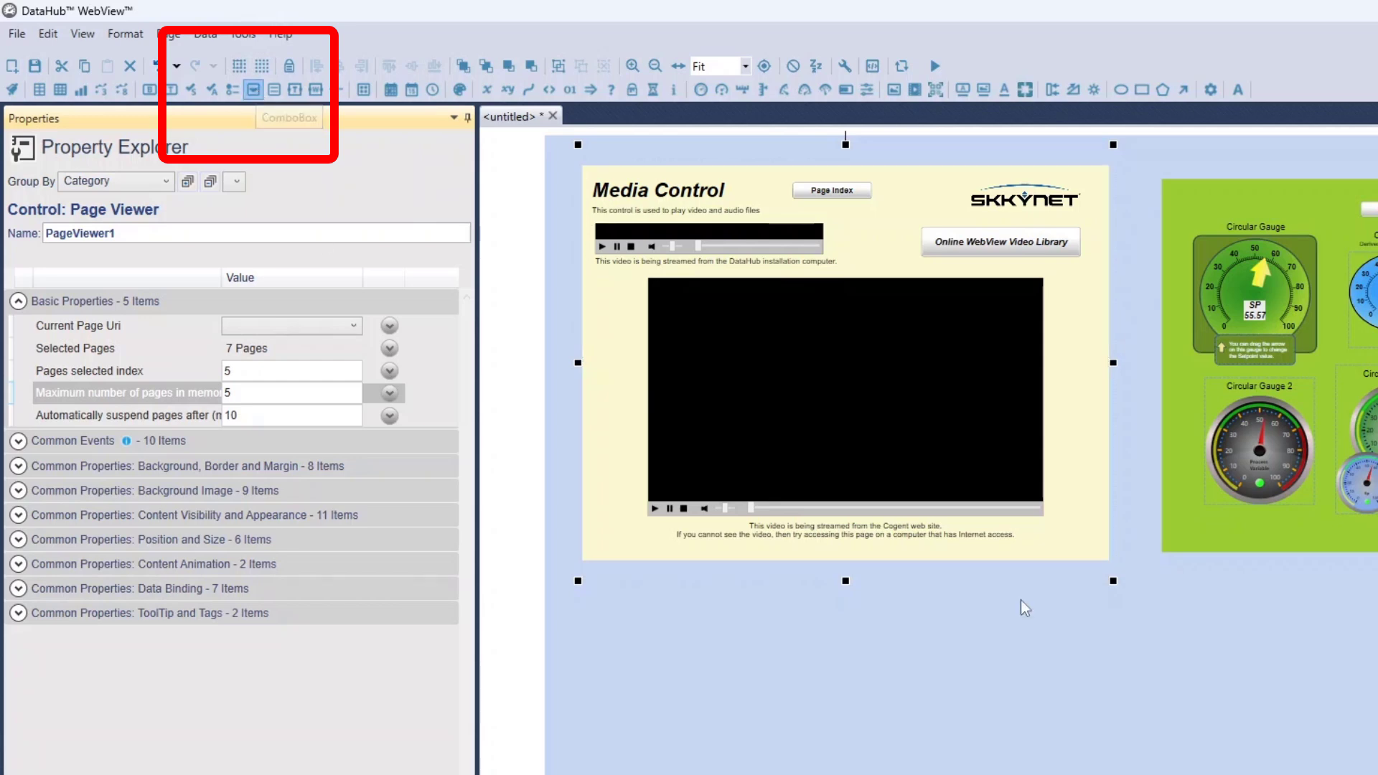
drag(1131, 536, 639, 621)
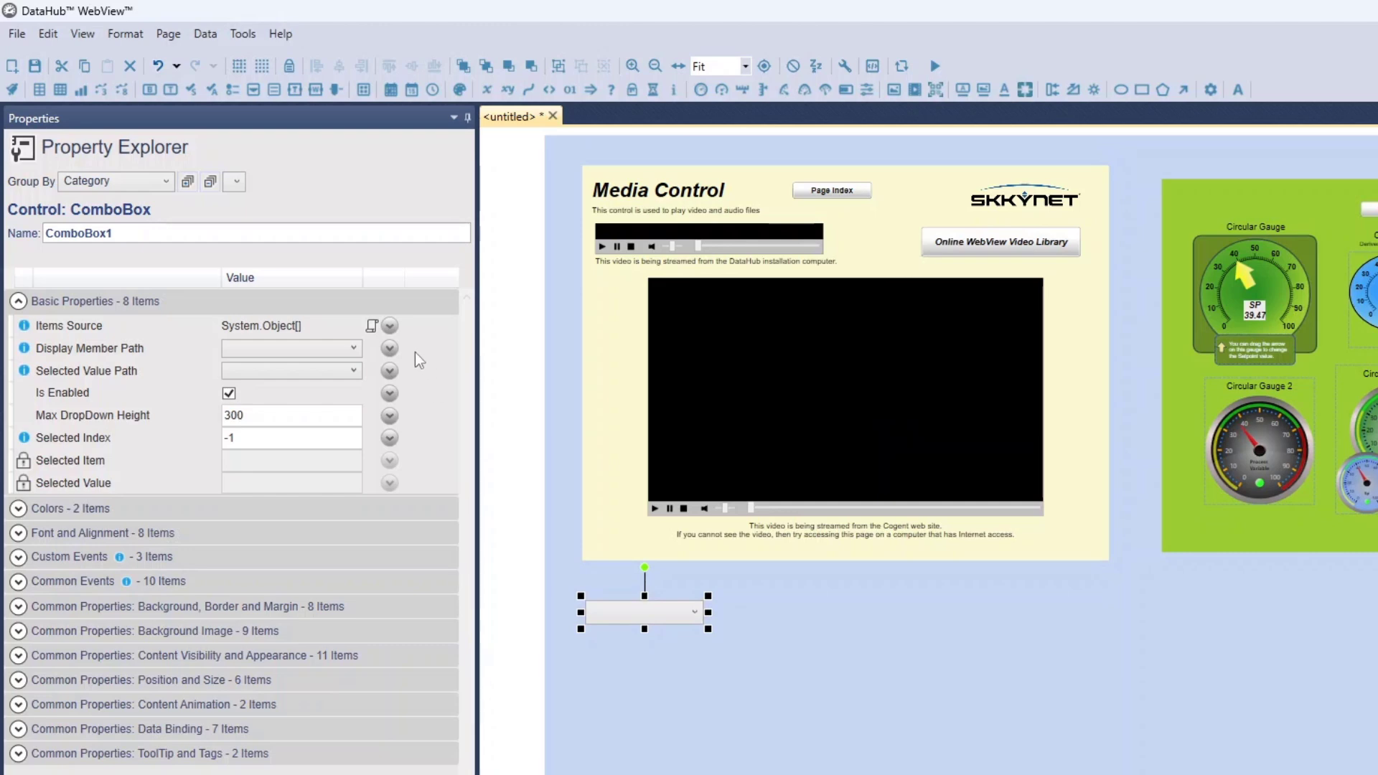
Bind the ComboBox's Items Source to the first Page Viewer's Selected Pages with a Simple binding
click(389, 326)
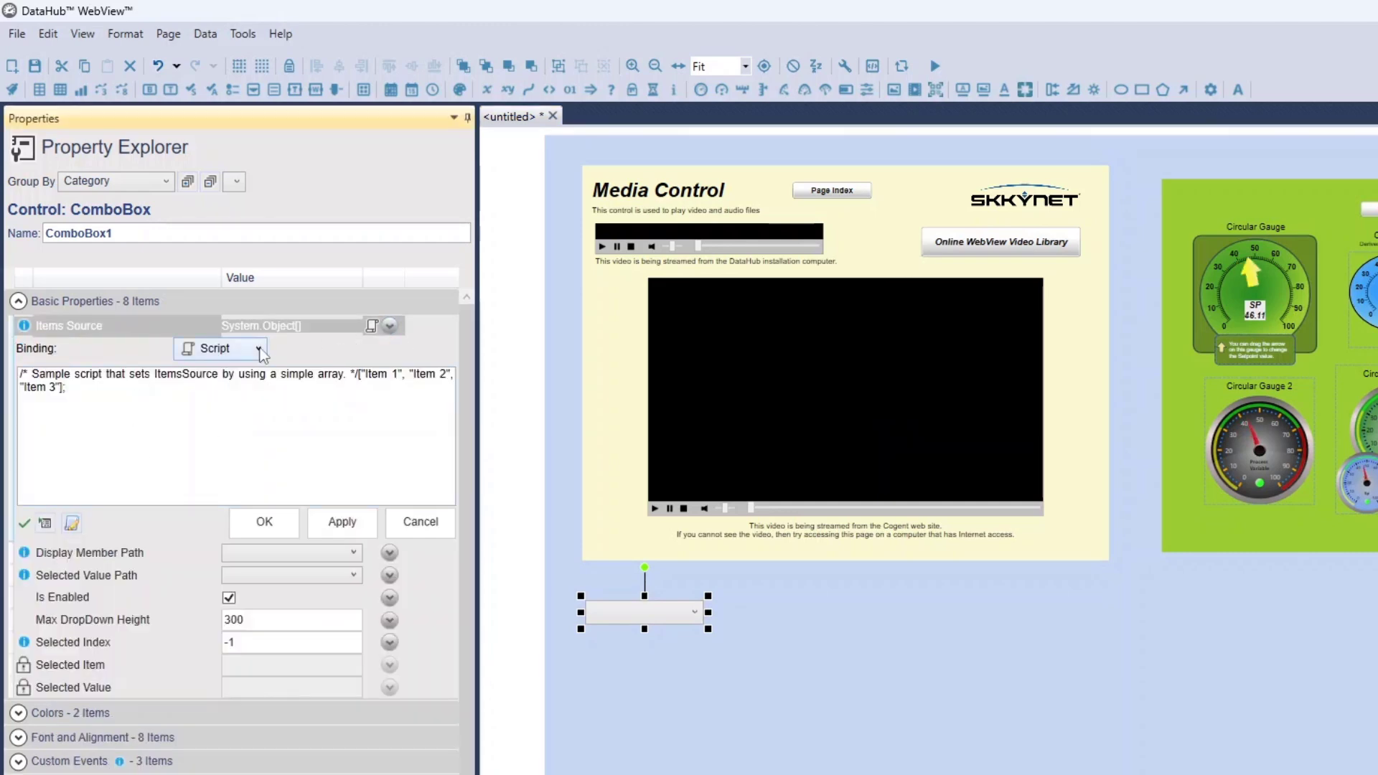
click(259, 349)
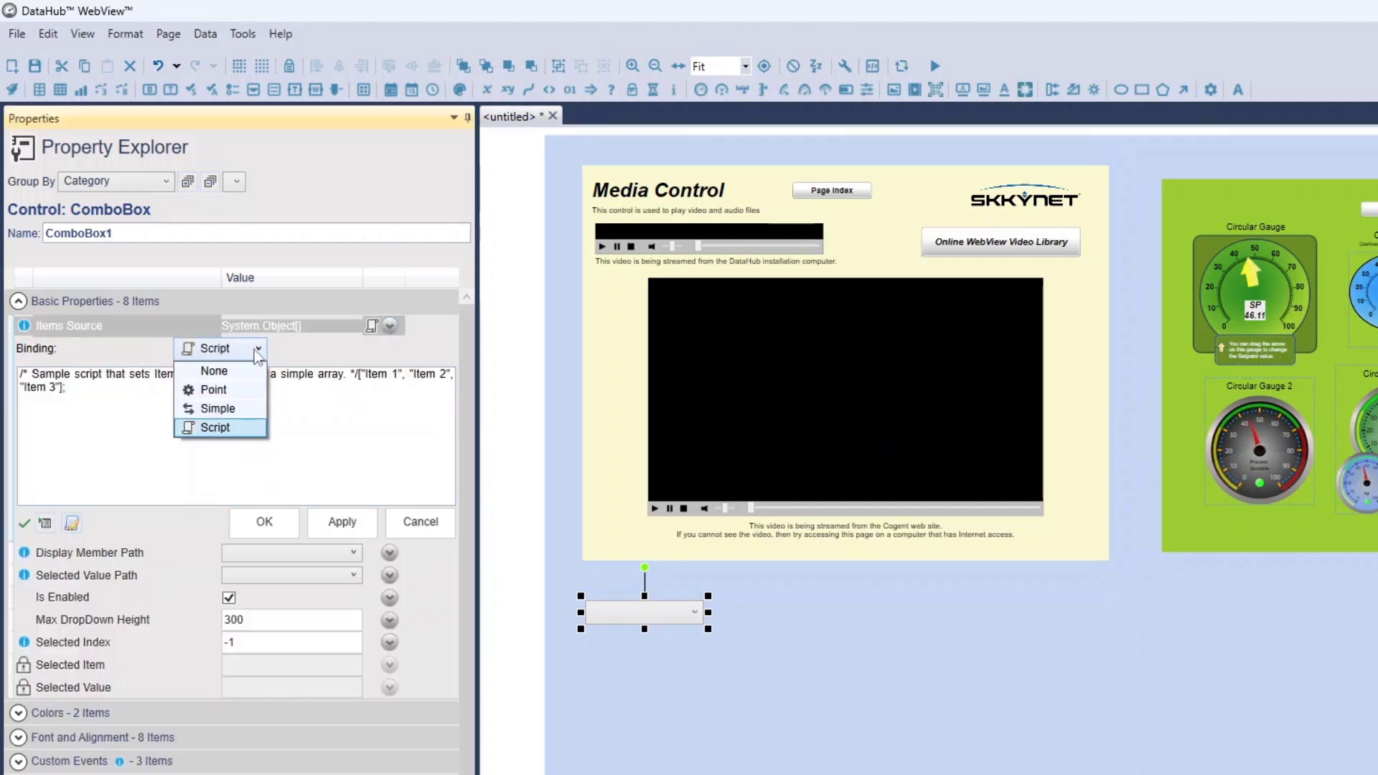
click(230, 416)
click(446, 378)
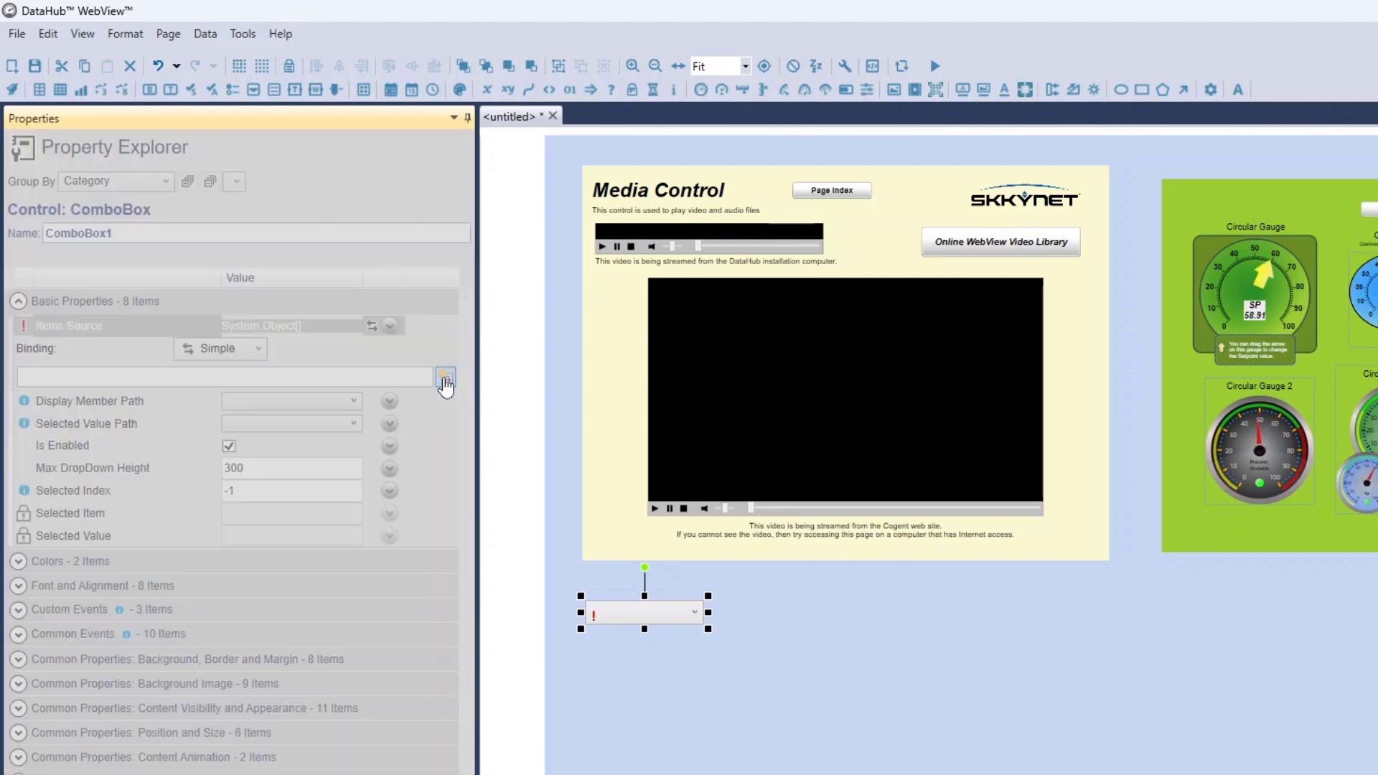
click(640, 353)
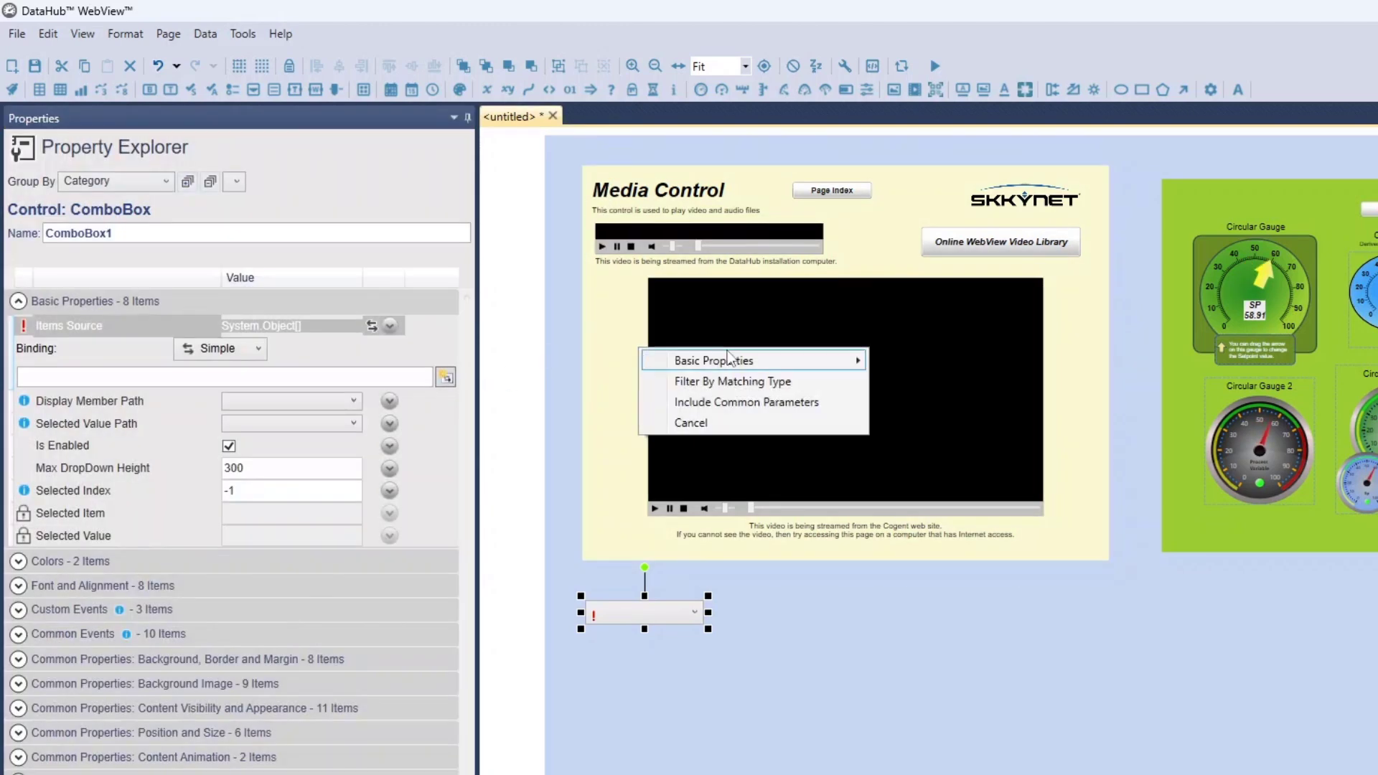
mouse_move(739, 361)
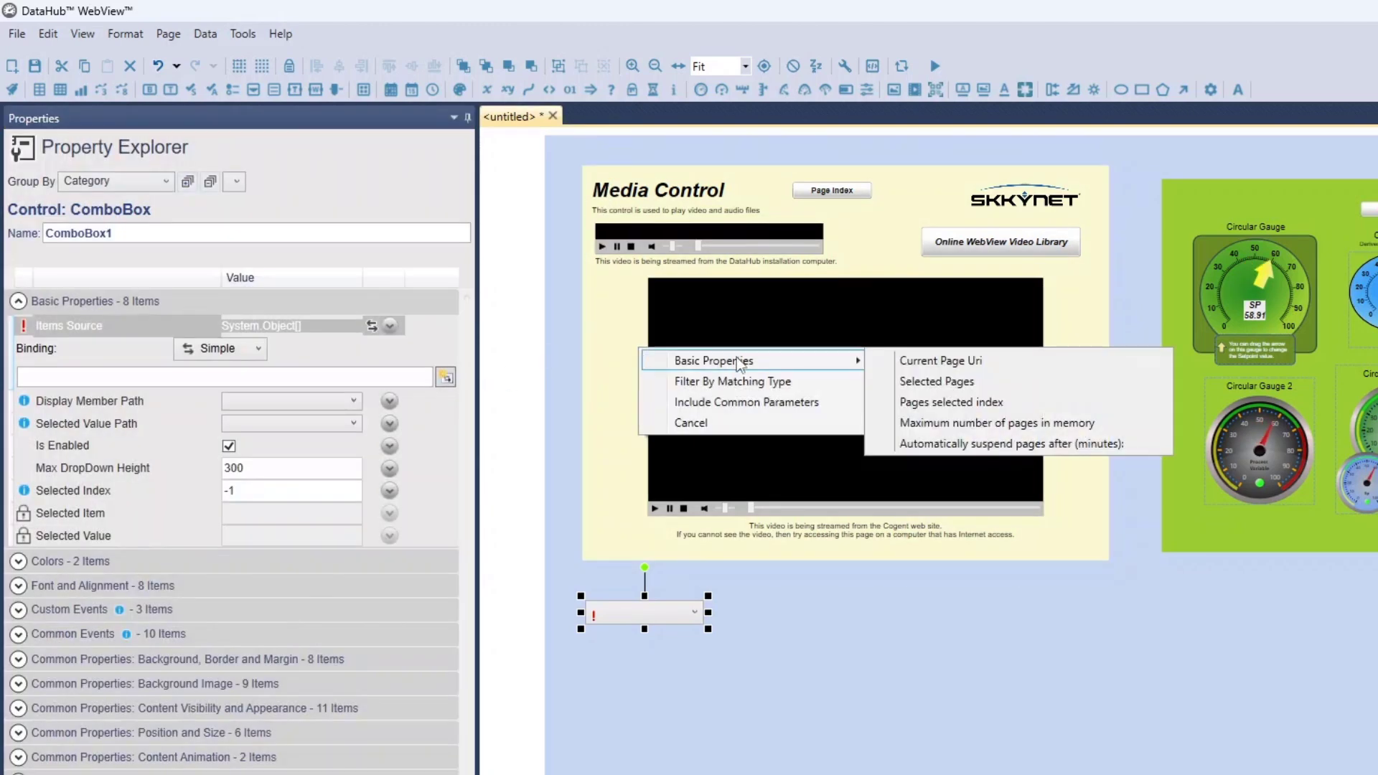
click(944, 382)
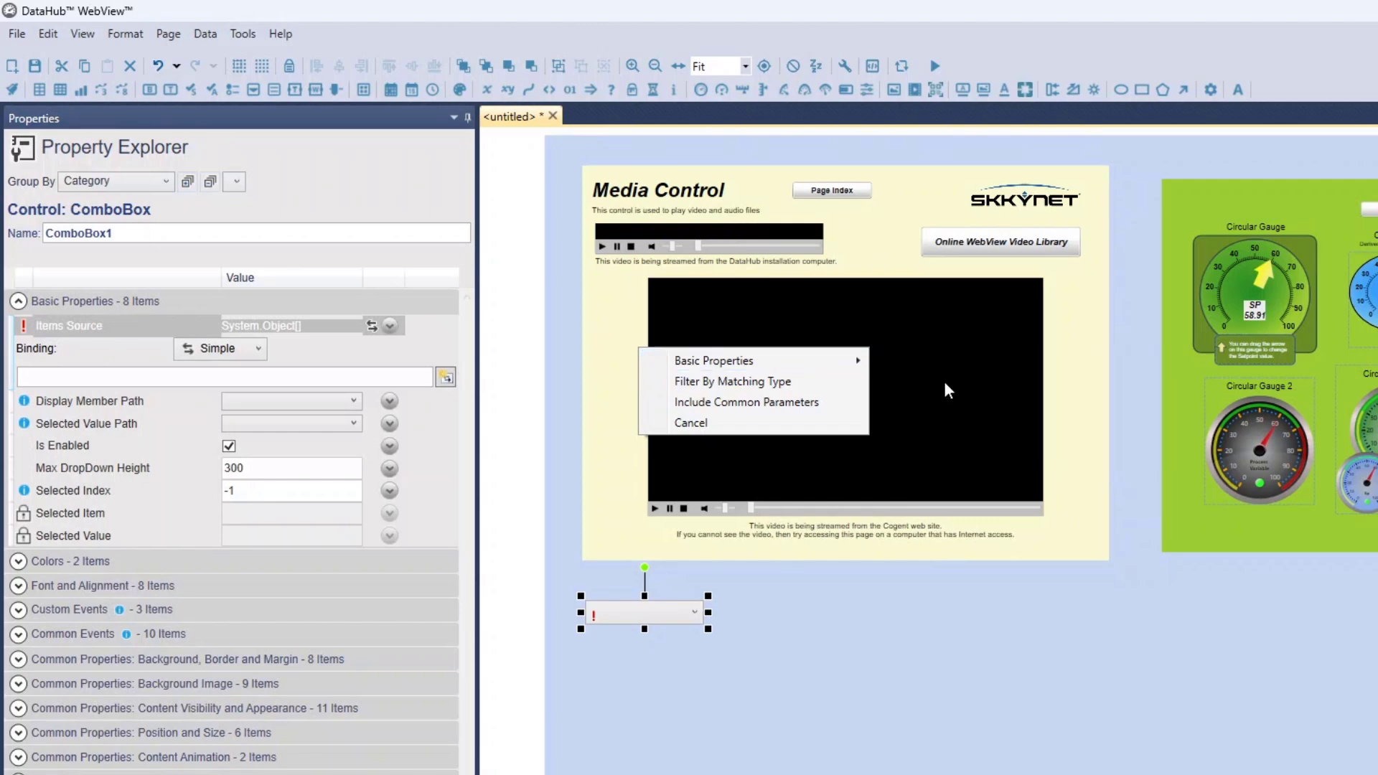
Set the ComboBox's Display Member Path to Key and its Selected Value Path to Value
click(324, 408)
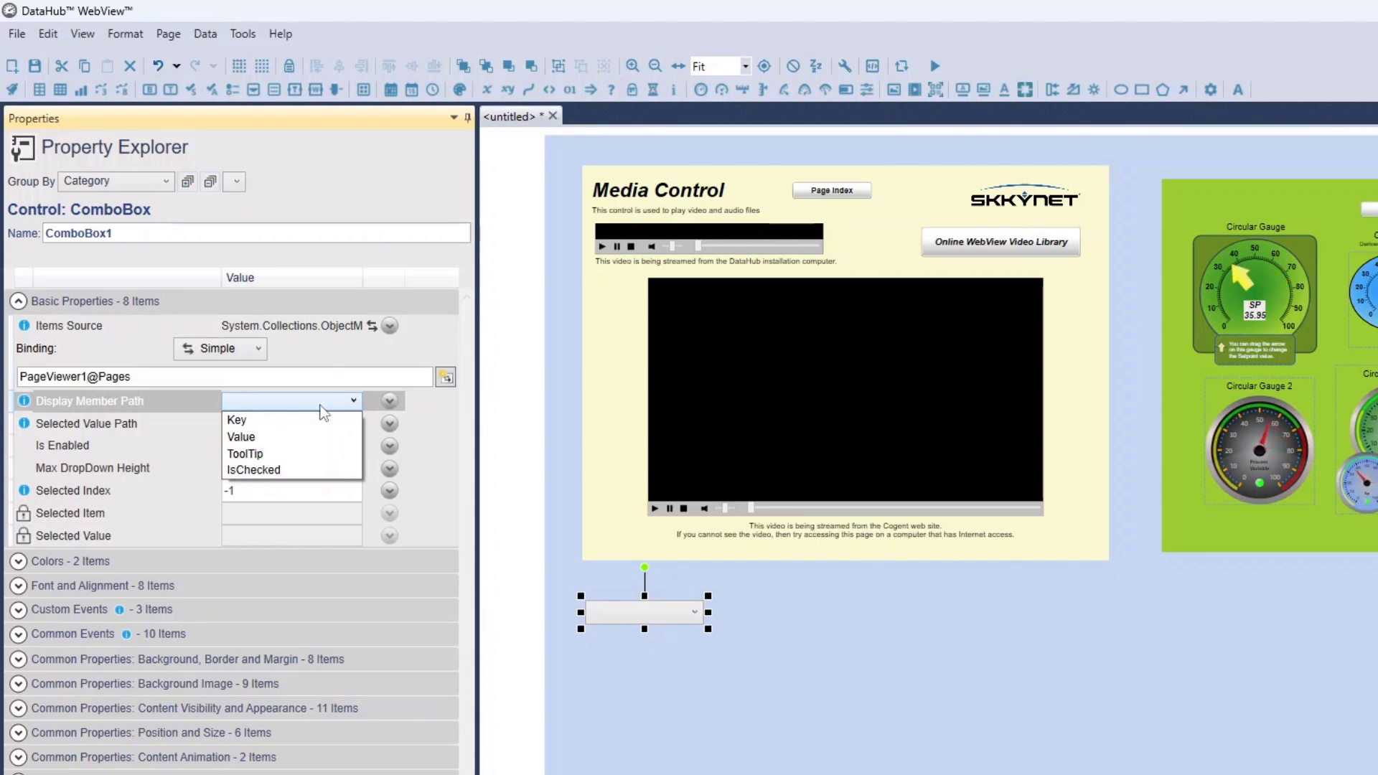
click(306, 423)
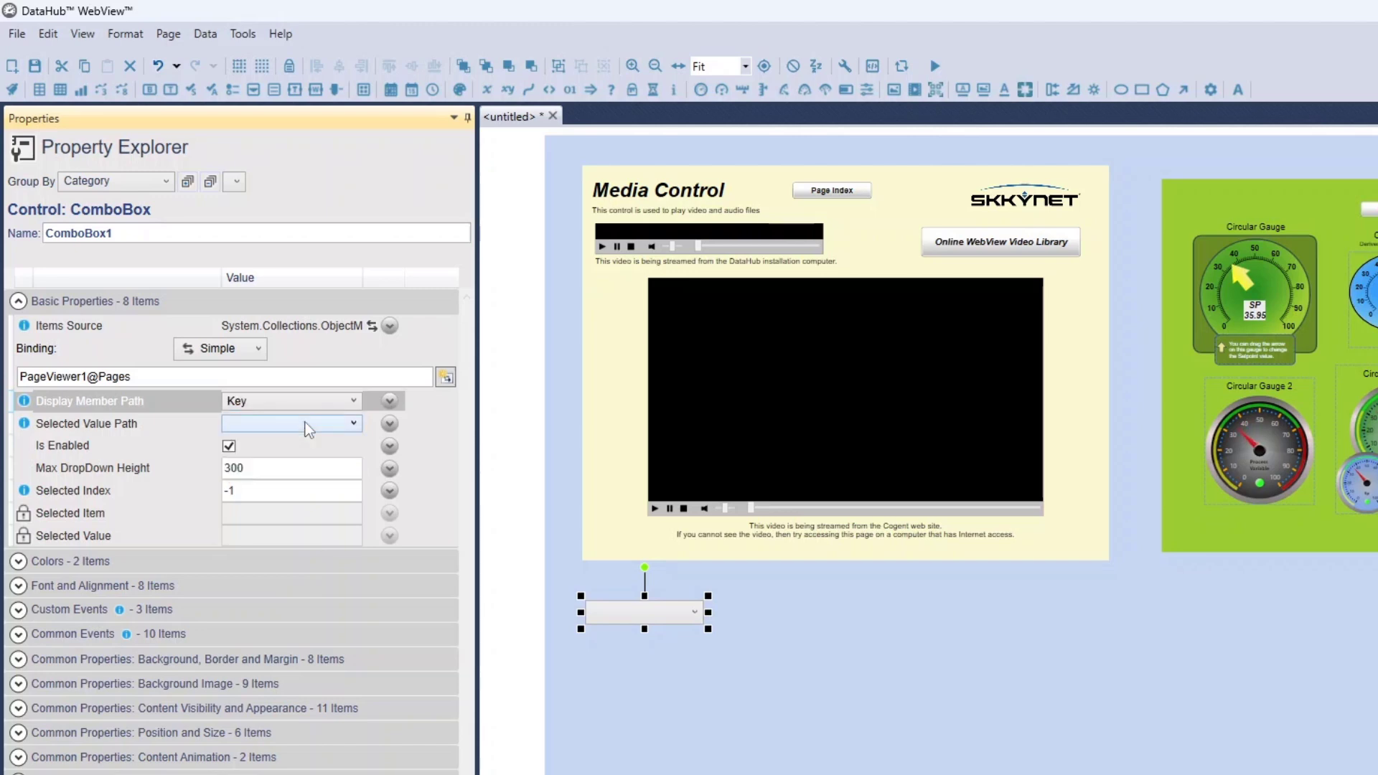
click(303, 425)
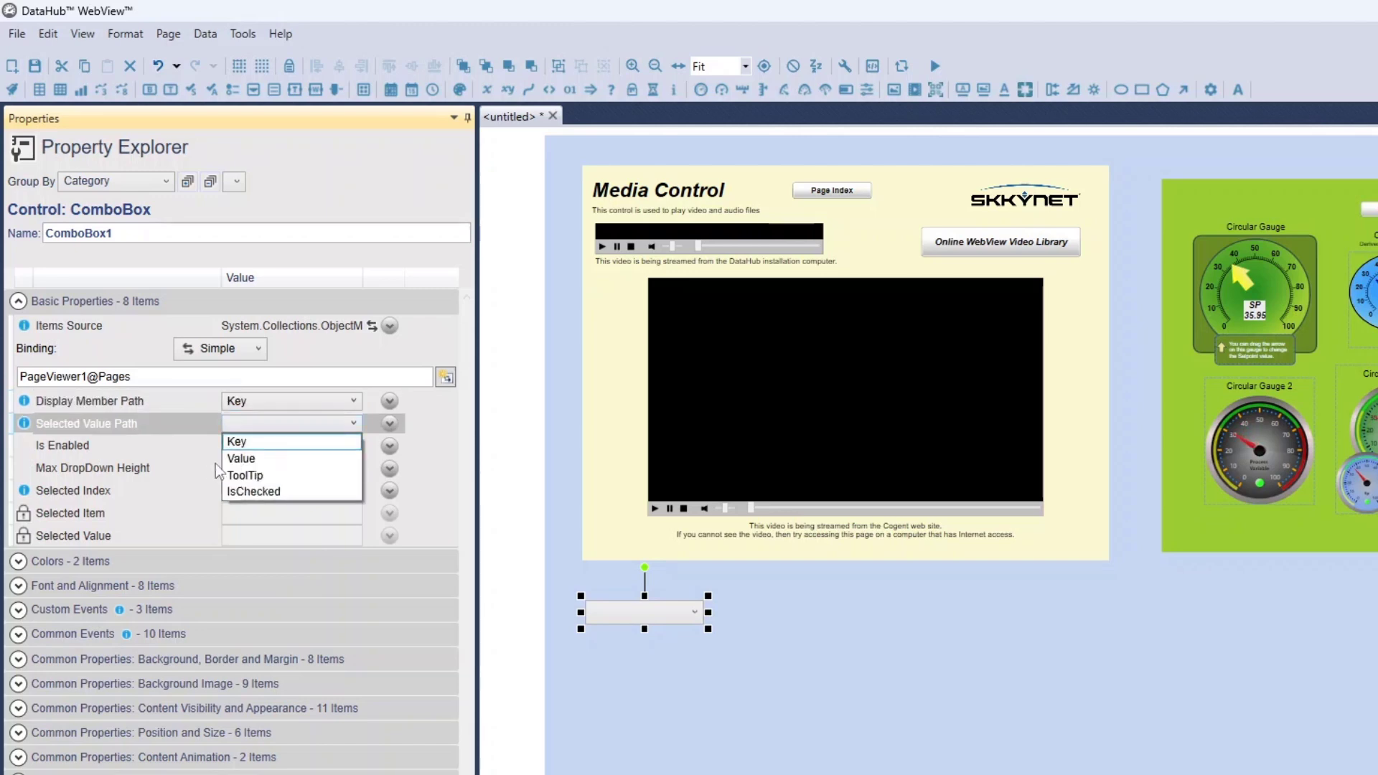
click(243, 458)
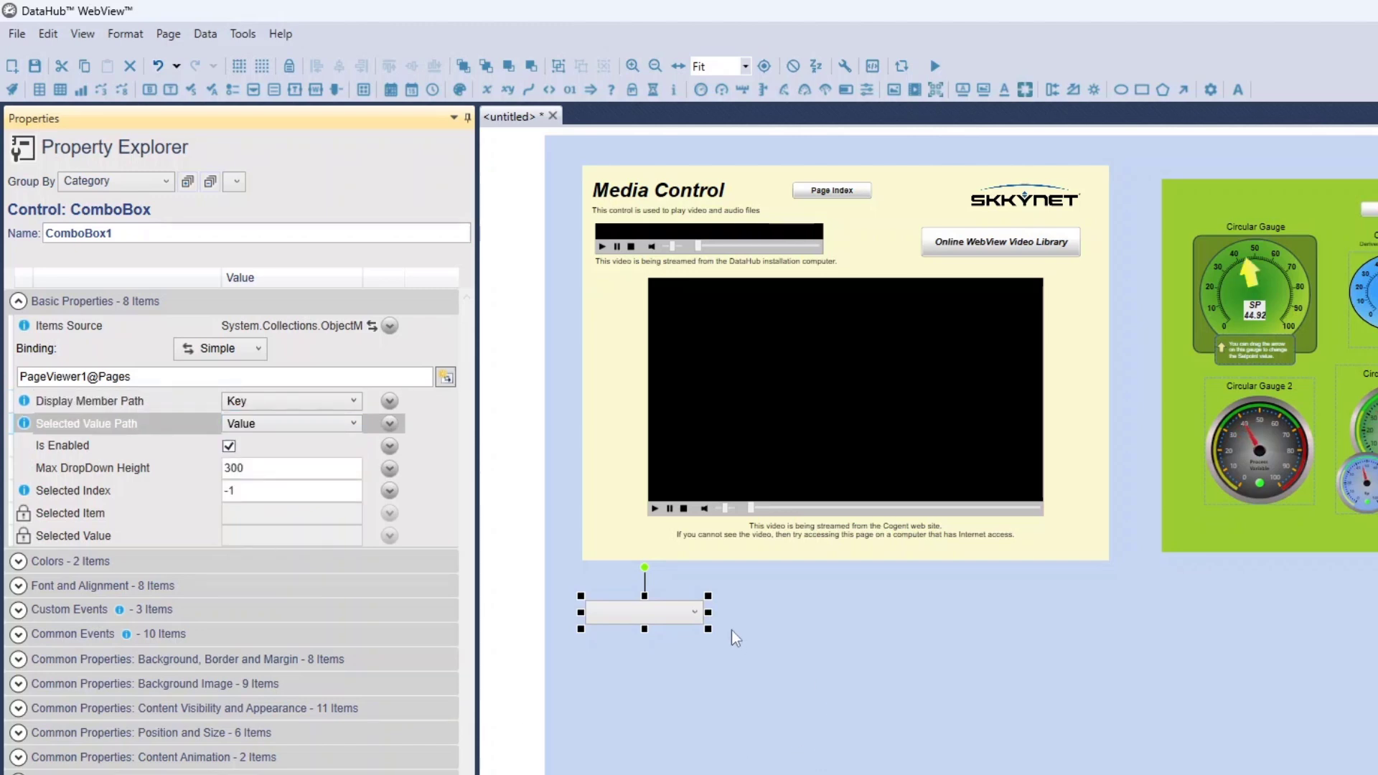
Widen the ComboBox to nearly twice its width and check its list of pages in run mode
drag(708, 612, 818, 610)
click(845, 624)
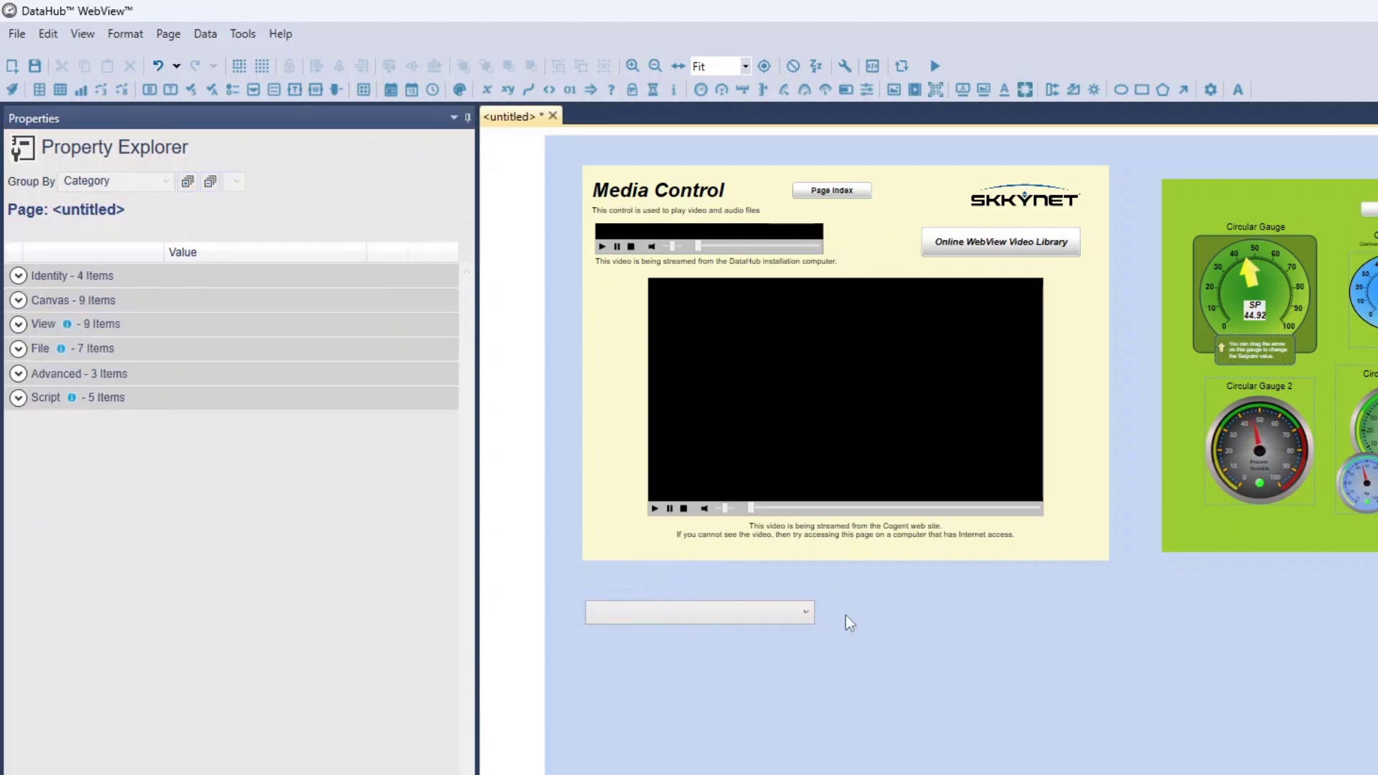
click(934, 65)
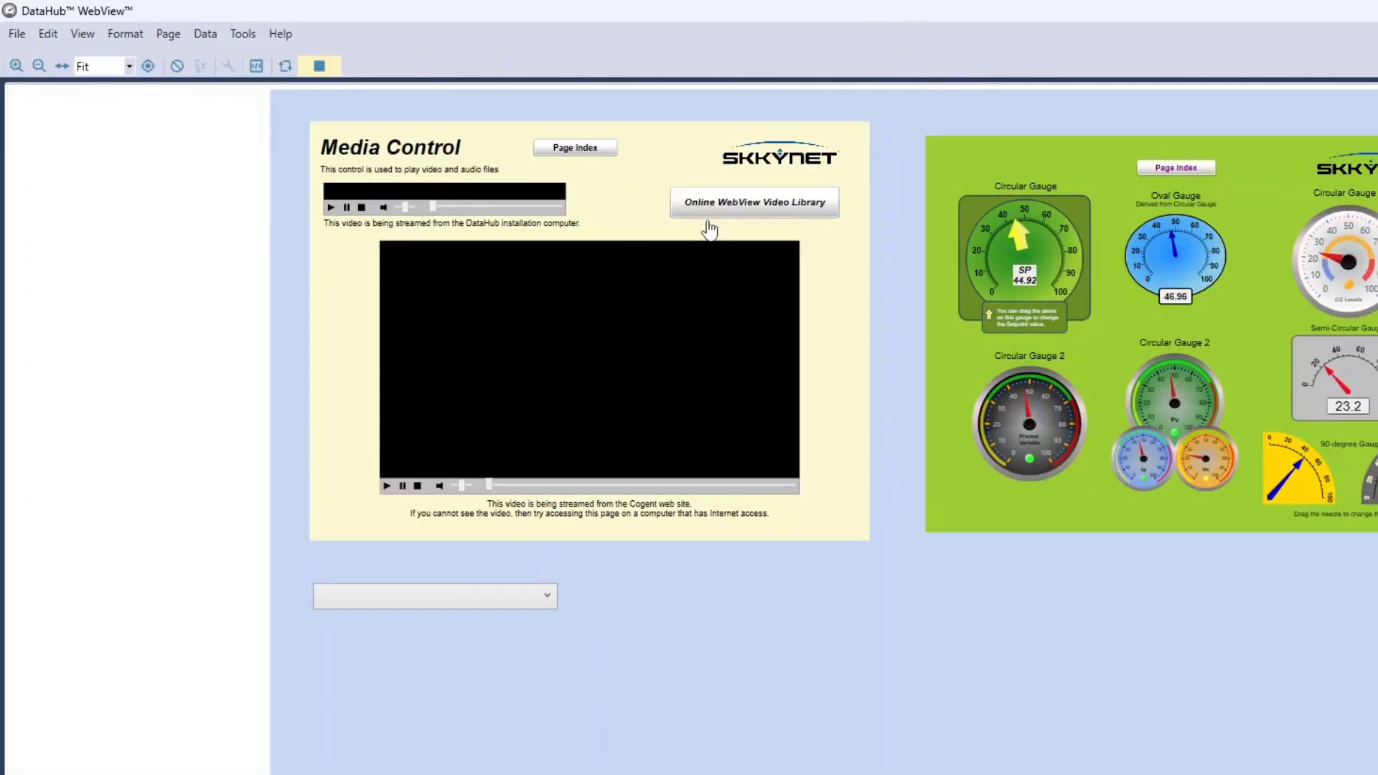
click(529, 603)
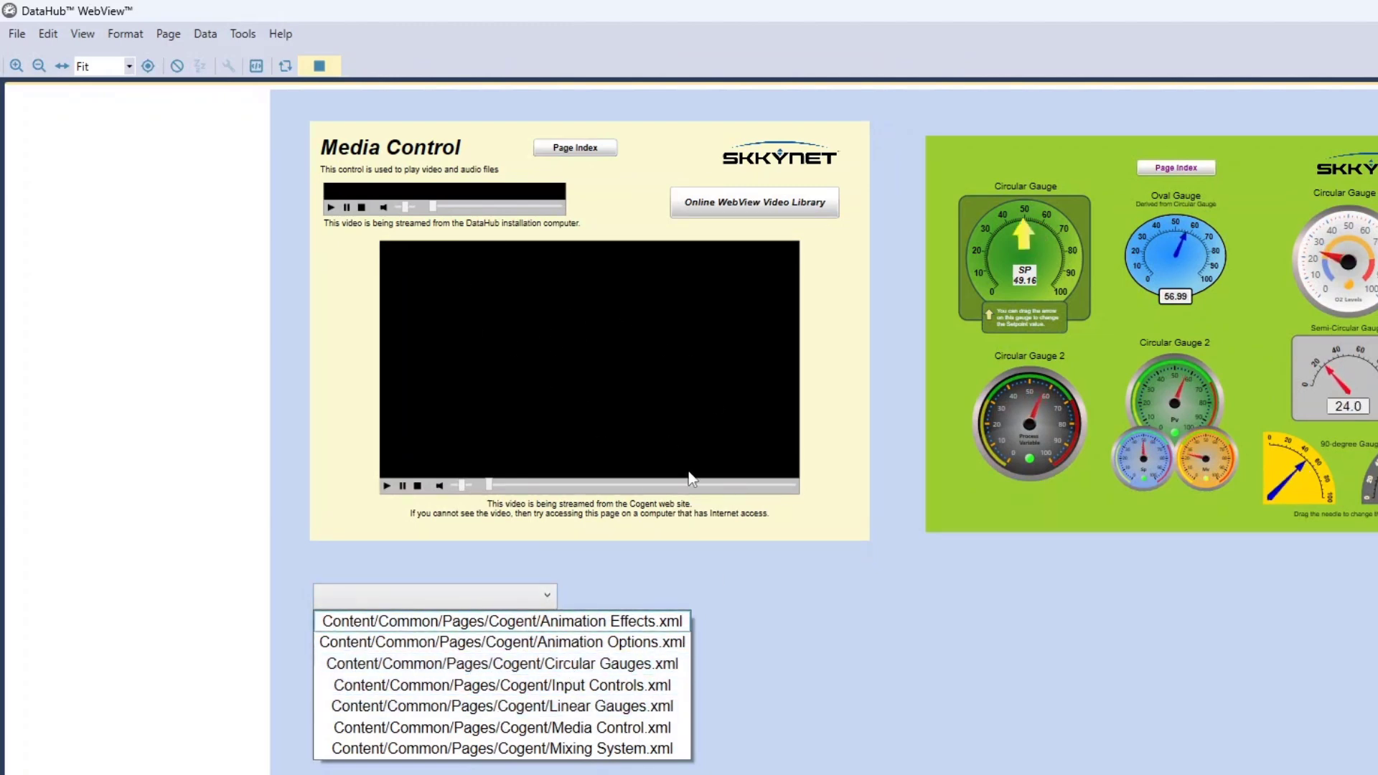
click(787, 651)
click(320, 67)
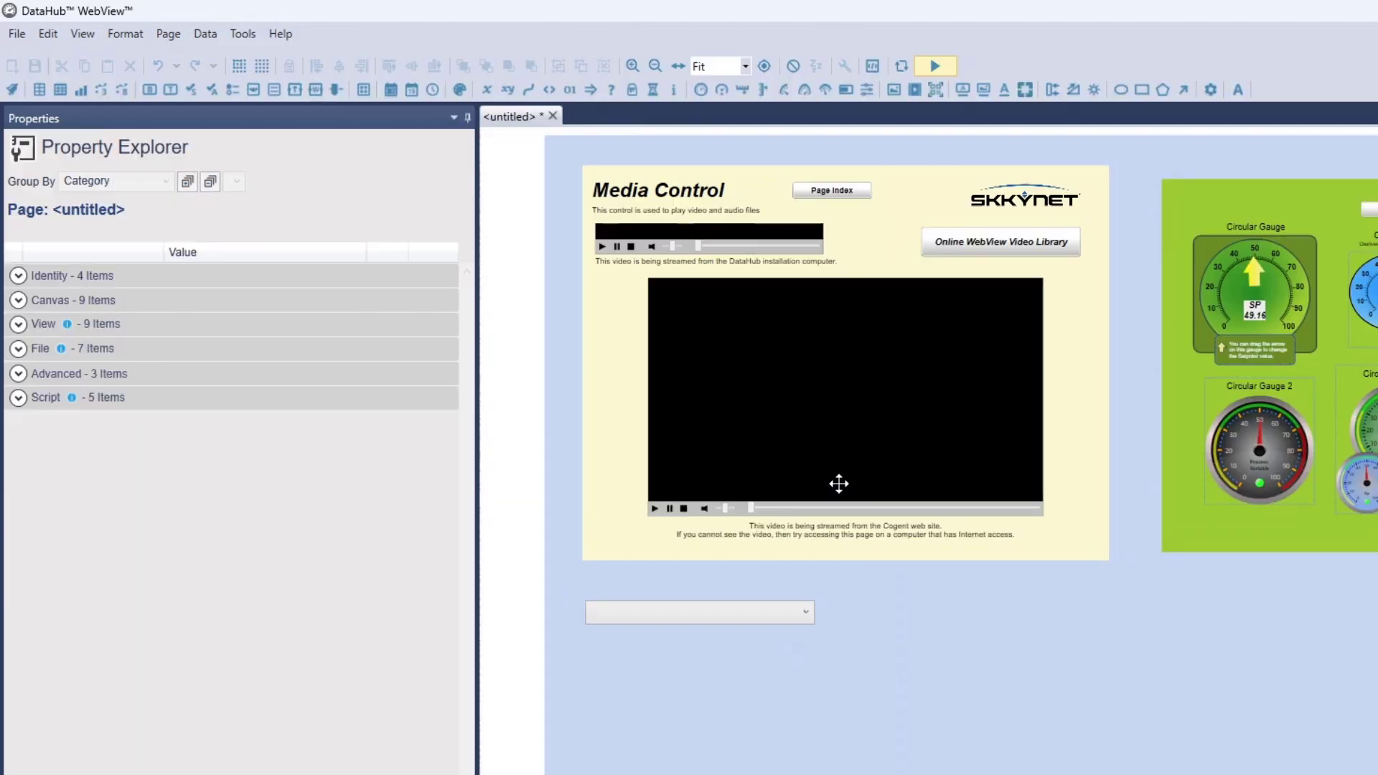
Bind the first Page Viewer's Pages selected index to the ComboBox's Selected Index with a Simple binding
click(692, 369)
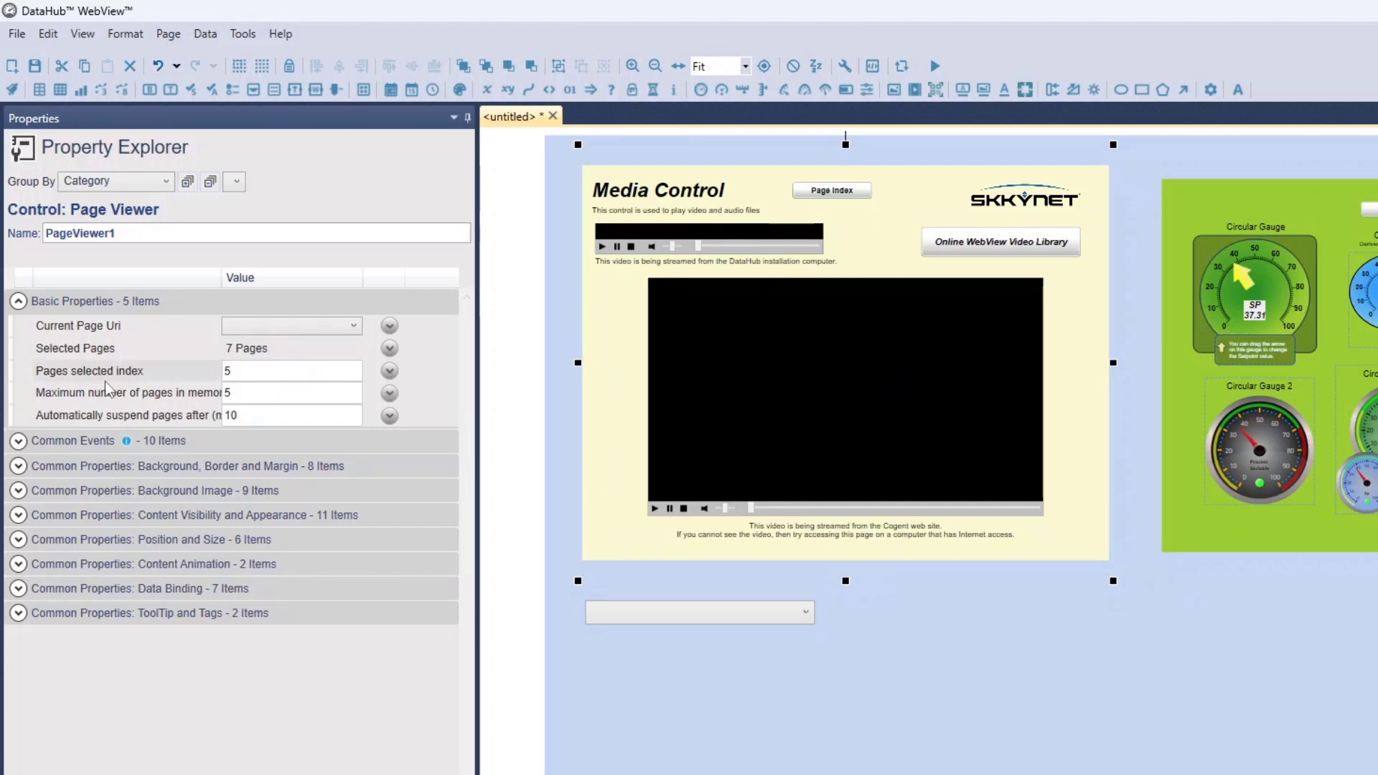
click(389, 370)
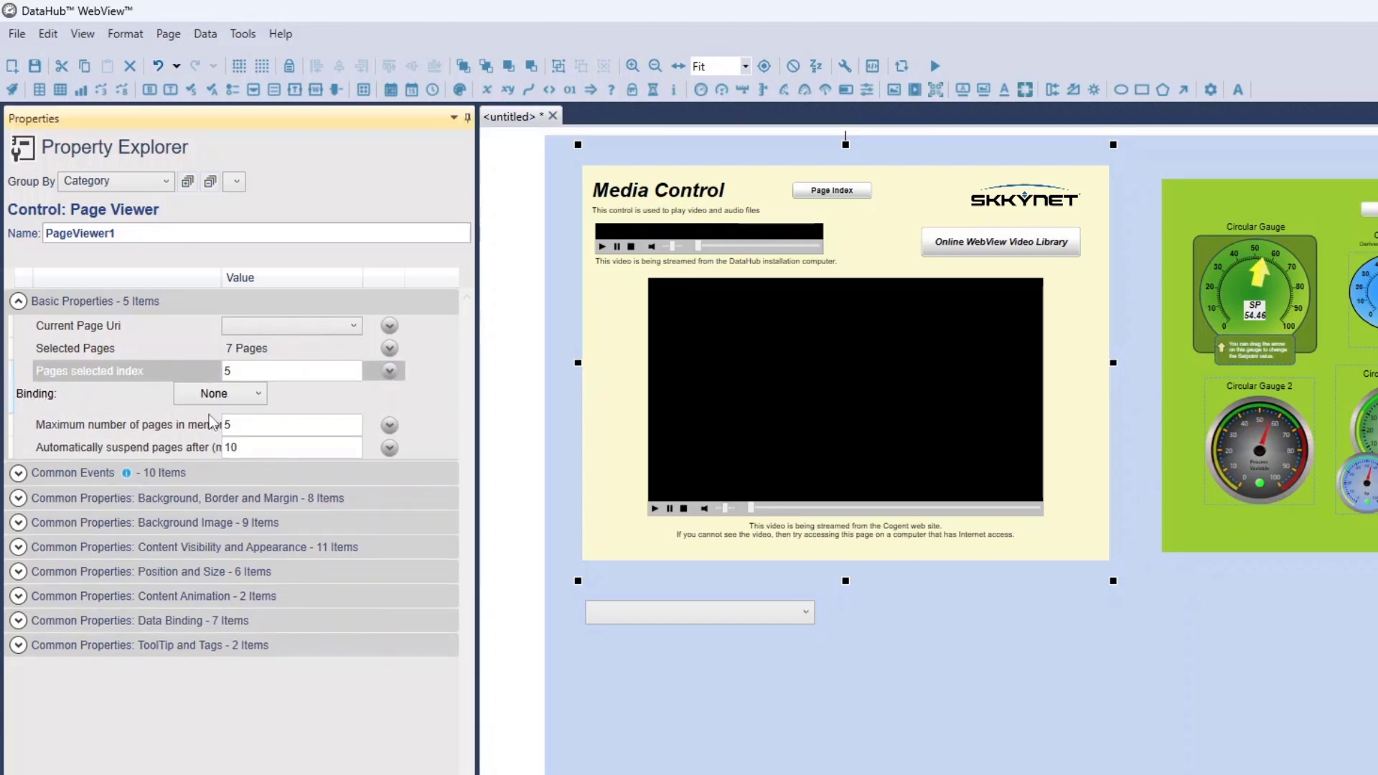
click(219, 394)
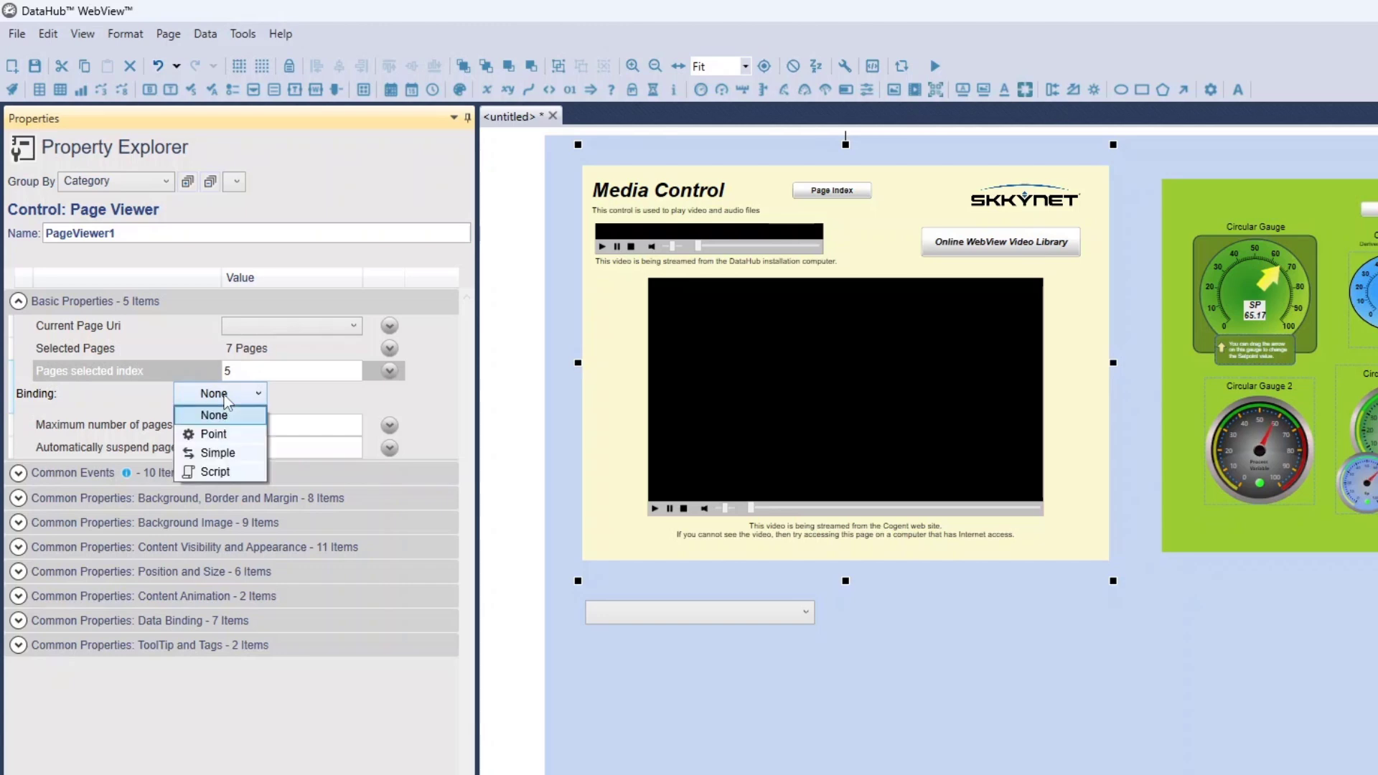
click(228, 453)
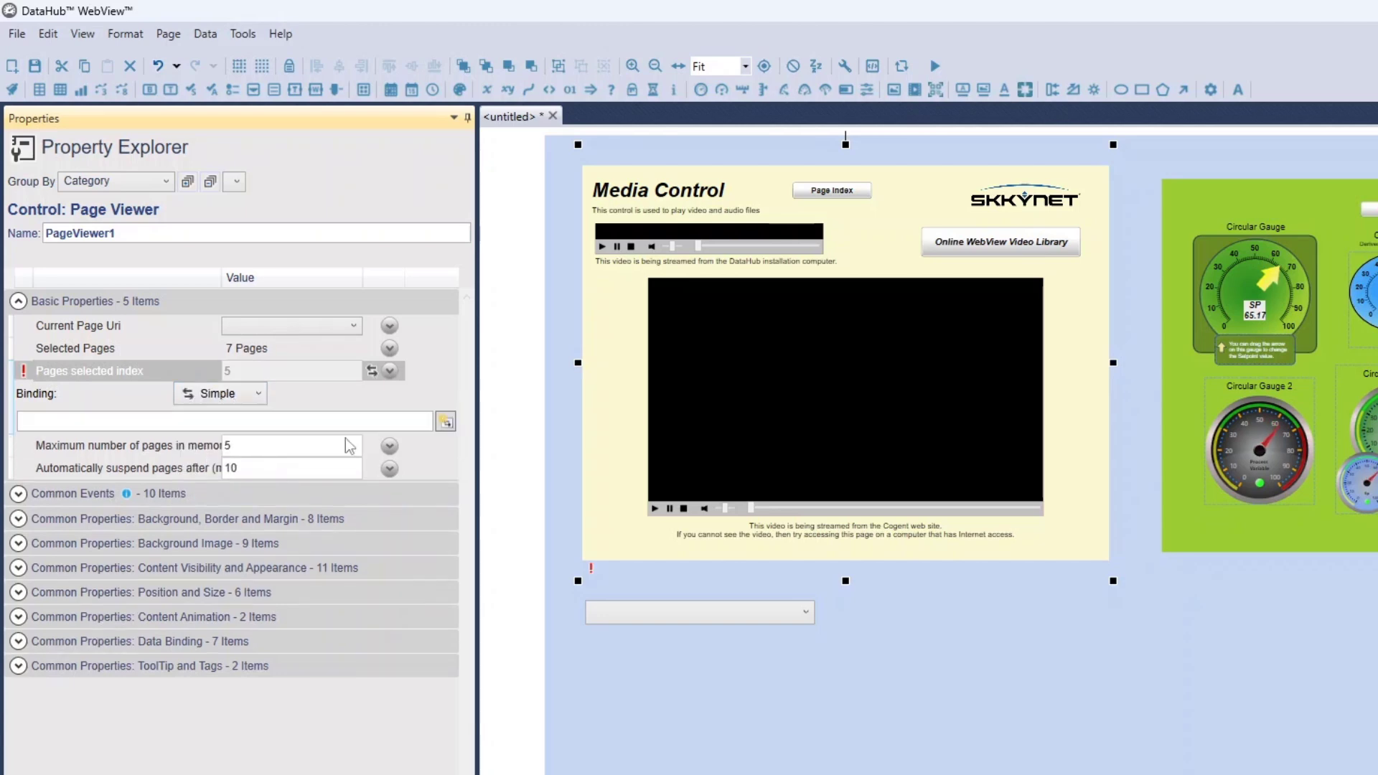
click(446, 422)
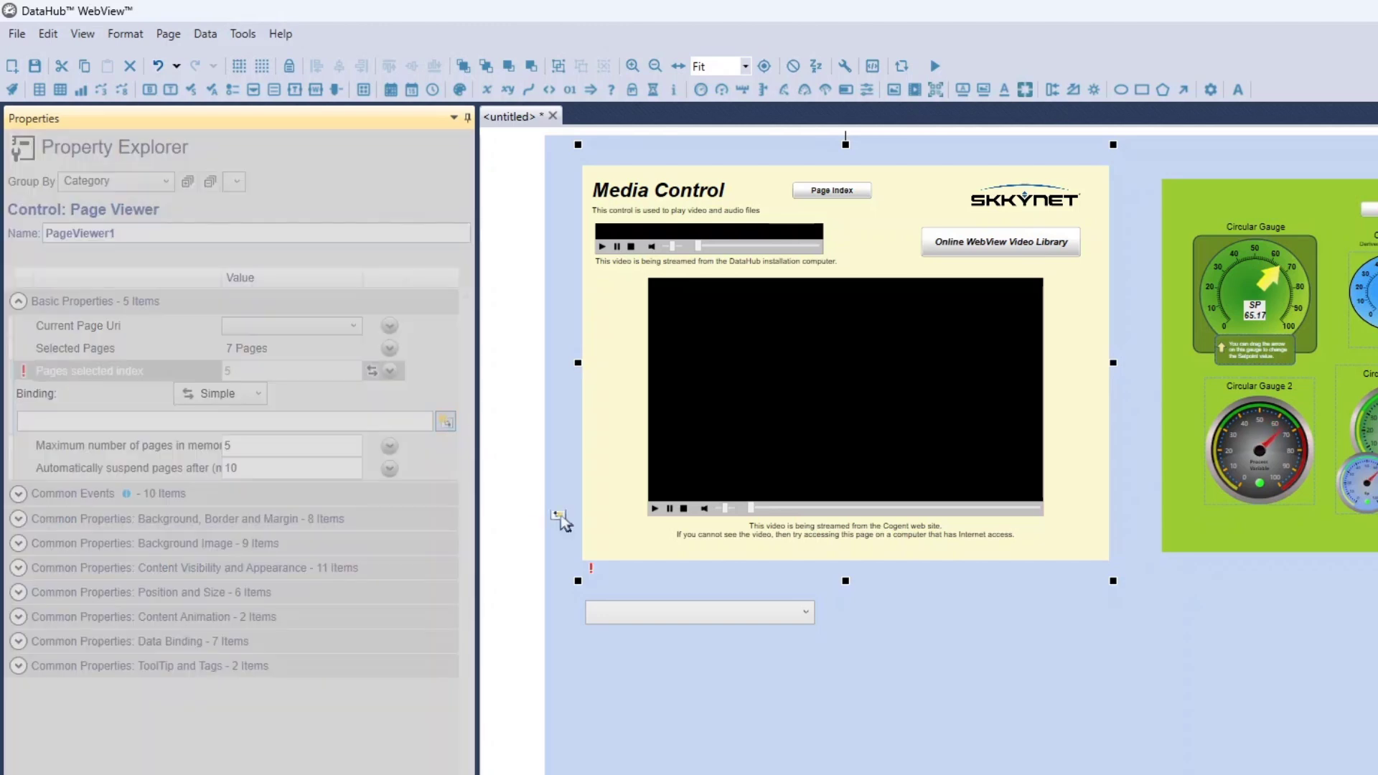
click(651, 615)
mouse_move(827, 635)
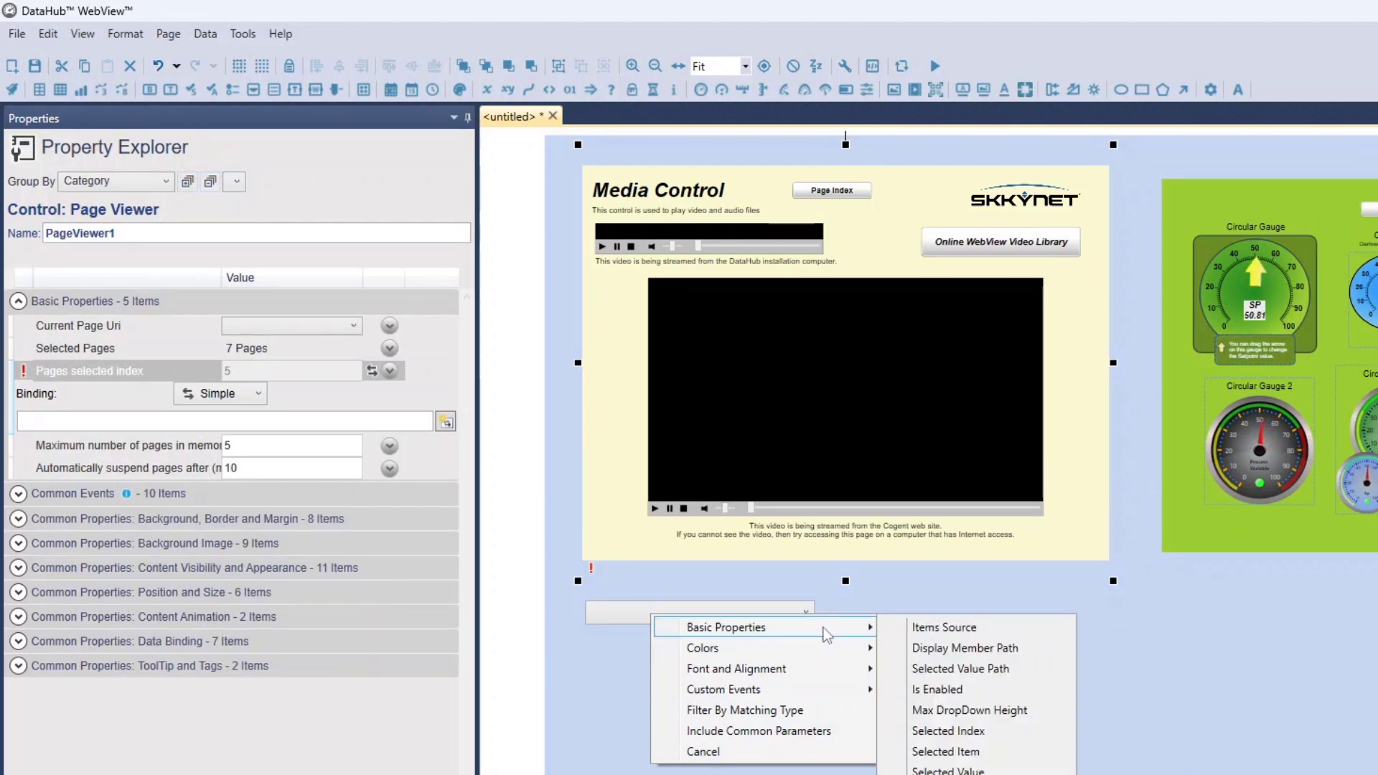
click(968, 730)
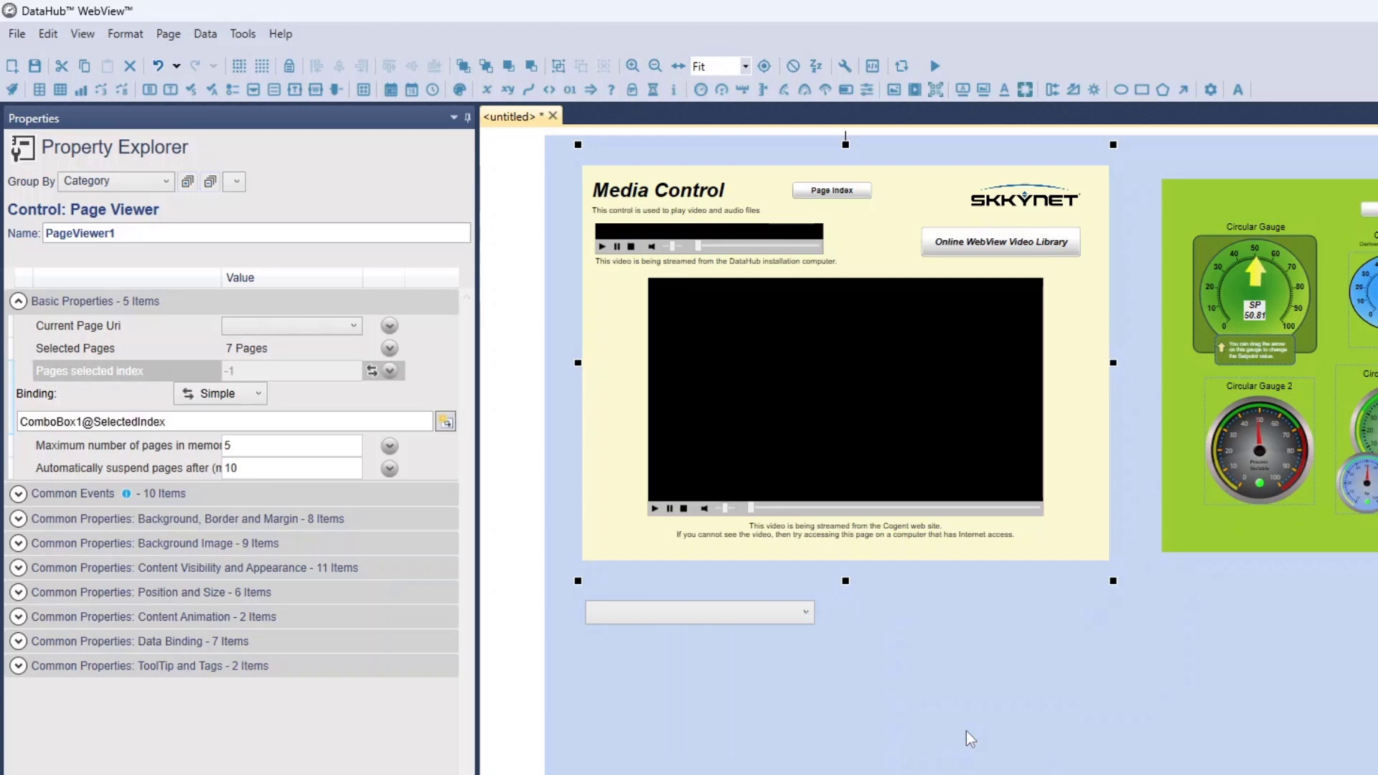
Test the ComboBox in run mode by choosing Animation Options and then Animation Effects, and return to design mode
click(940, 67)
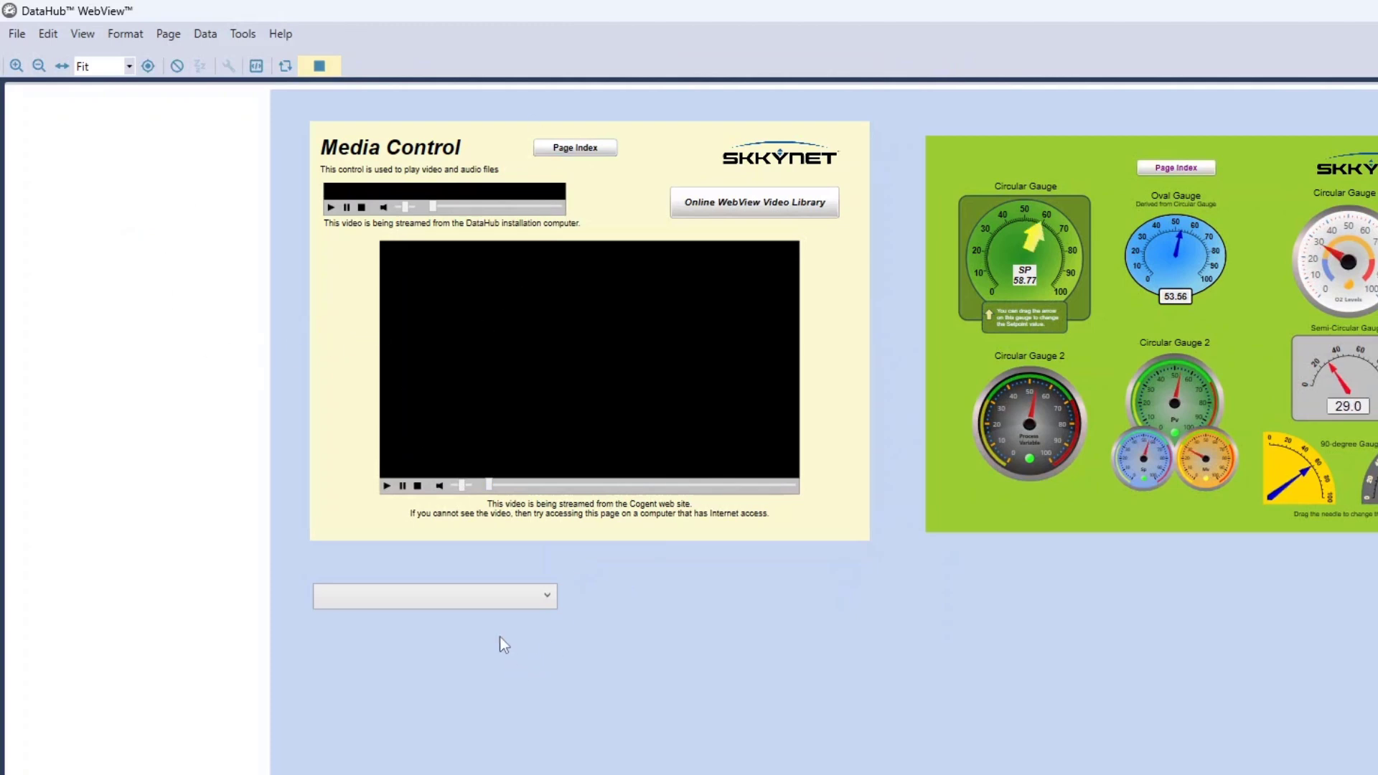
click(505, 605)
click(489, 642)
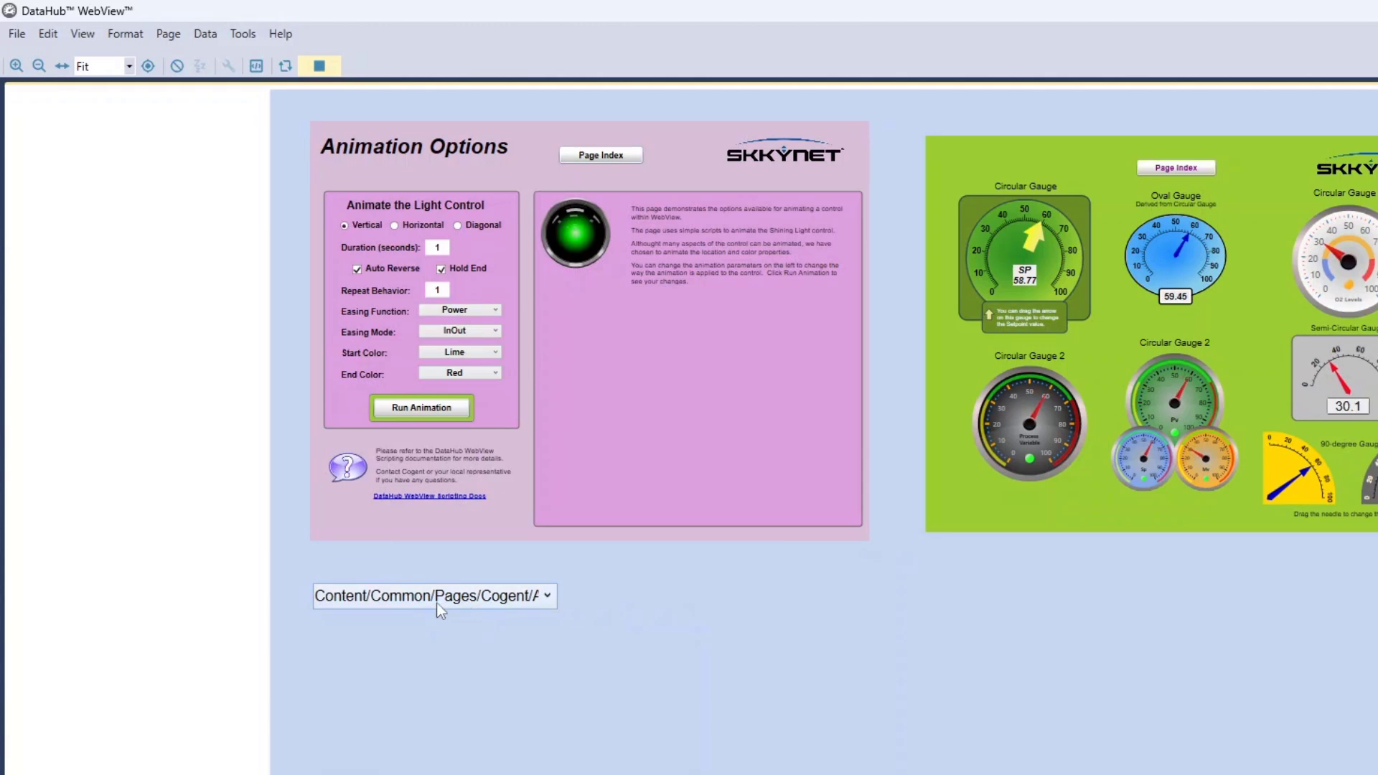
click(438, 607)
click(441, 621)
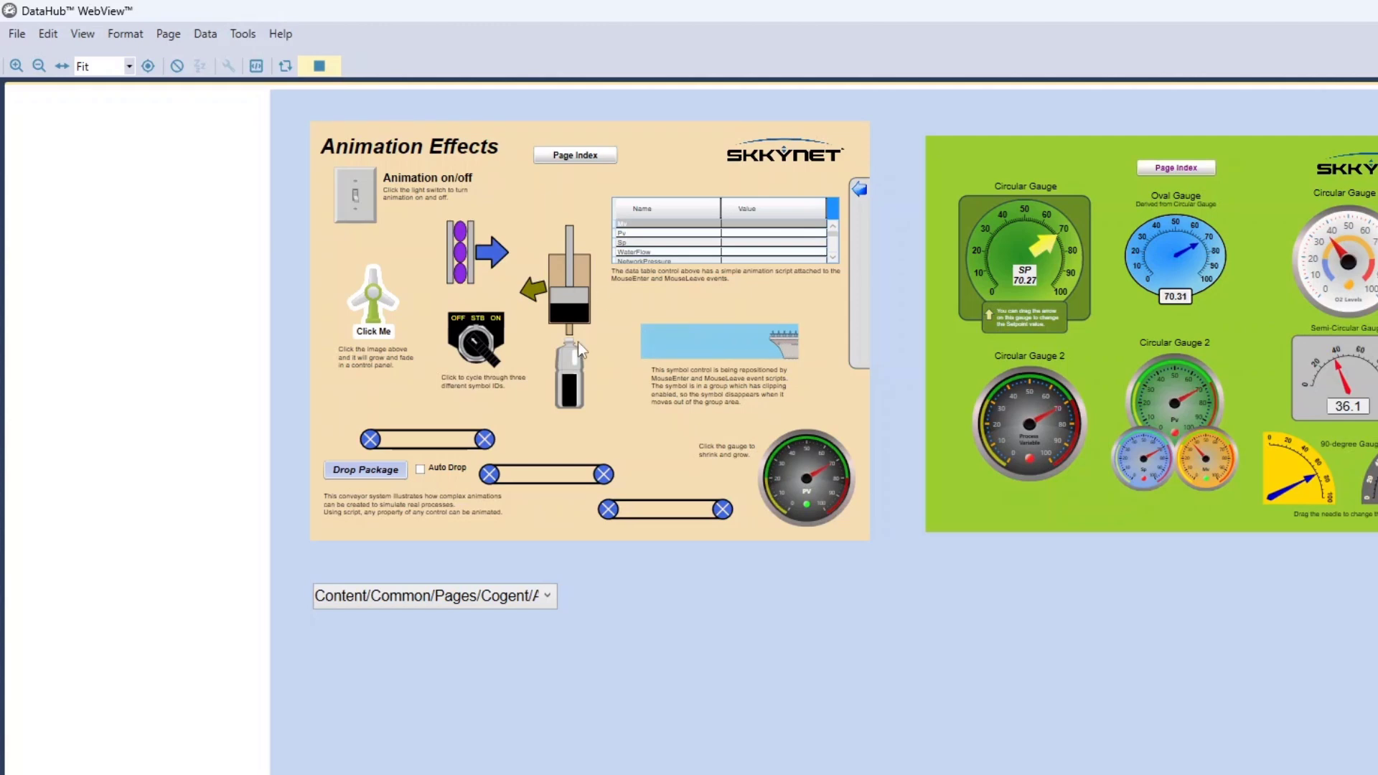
click(320, 66)
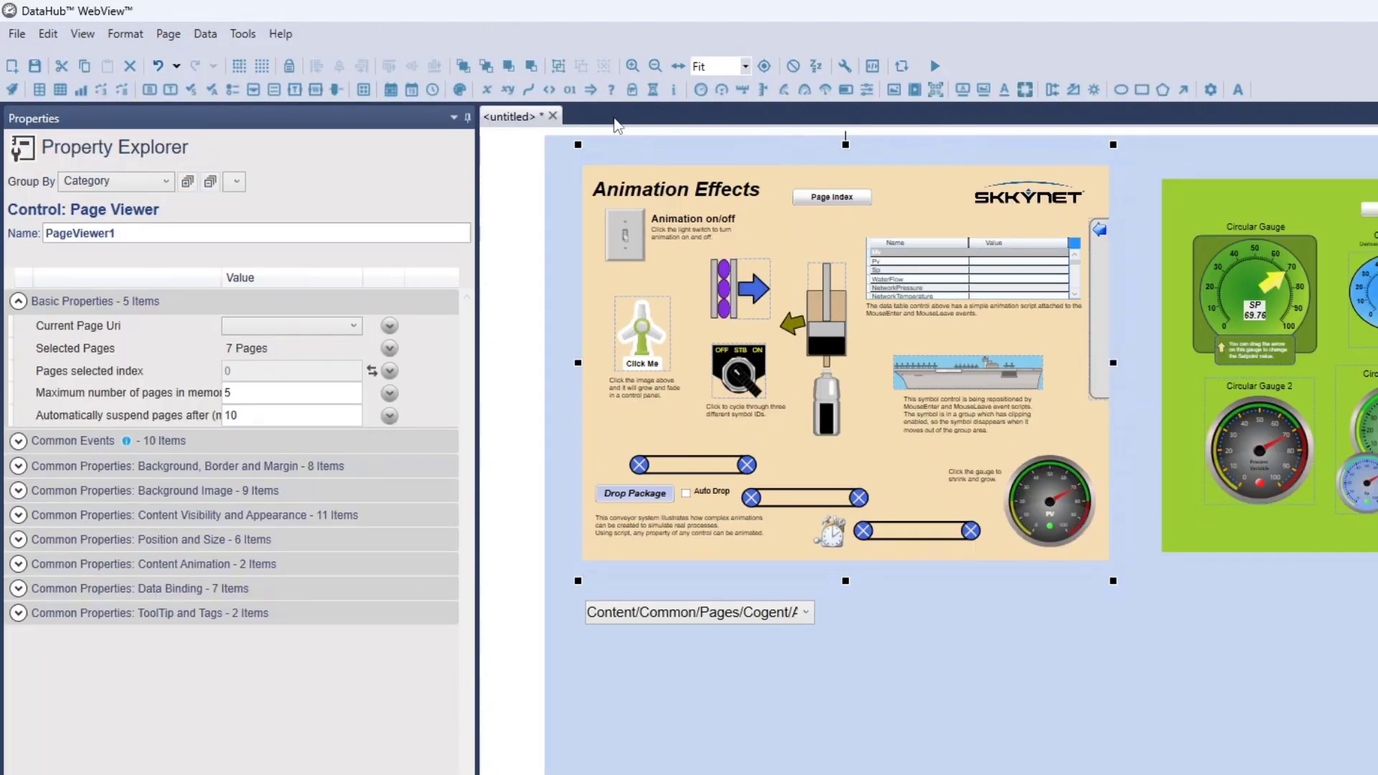
Add a Line with arrows control on a new page and extend its left end up and outward into a downward-sloping line
click(11, 66)
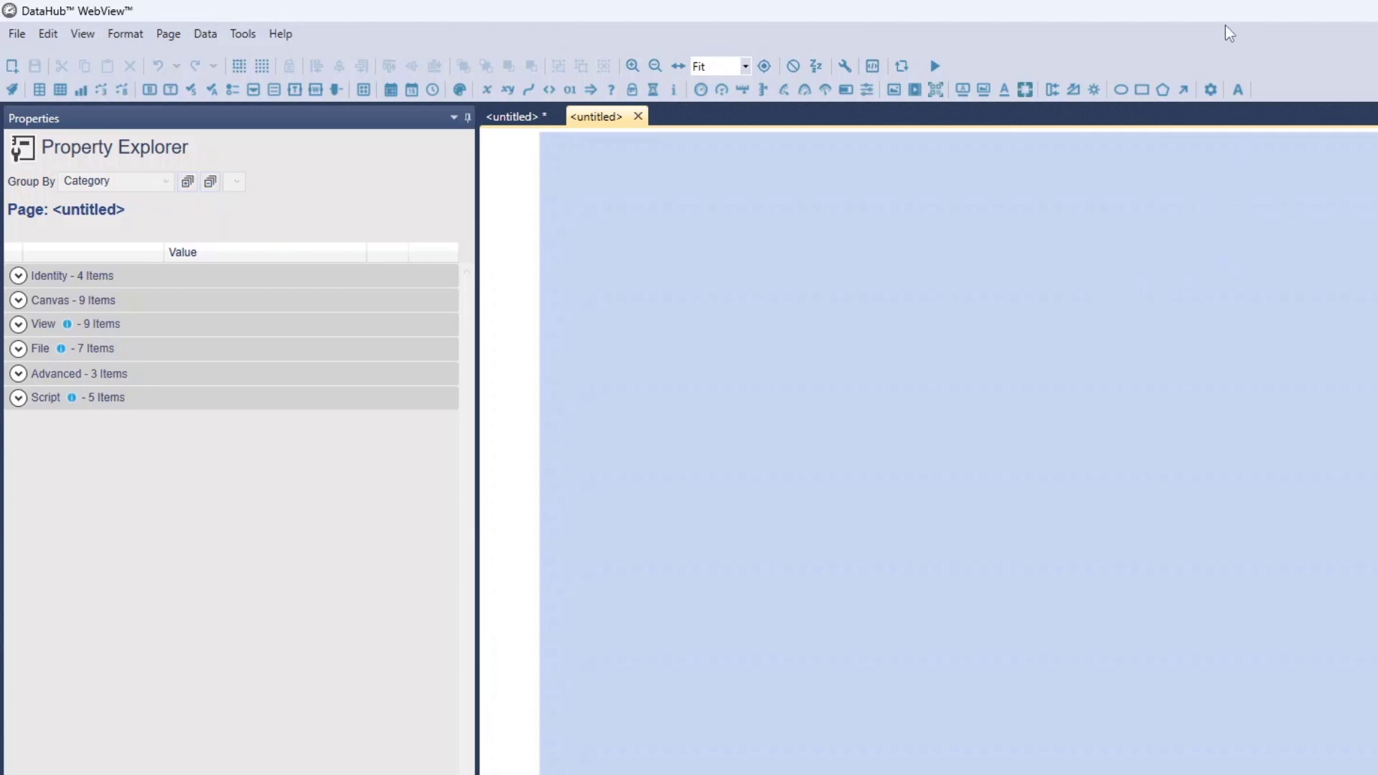
click(1184, 91)
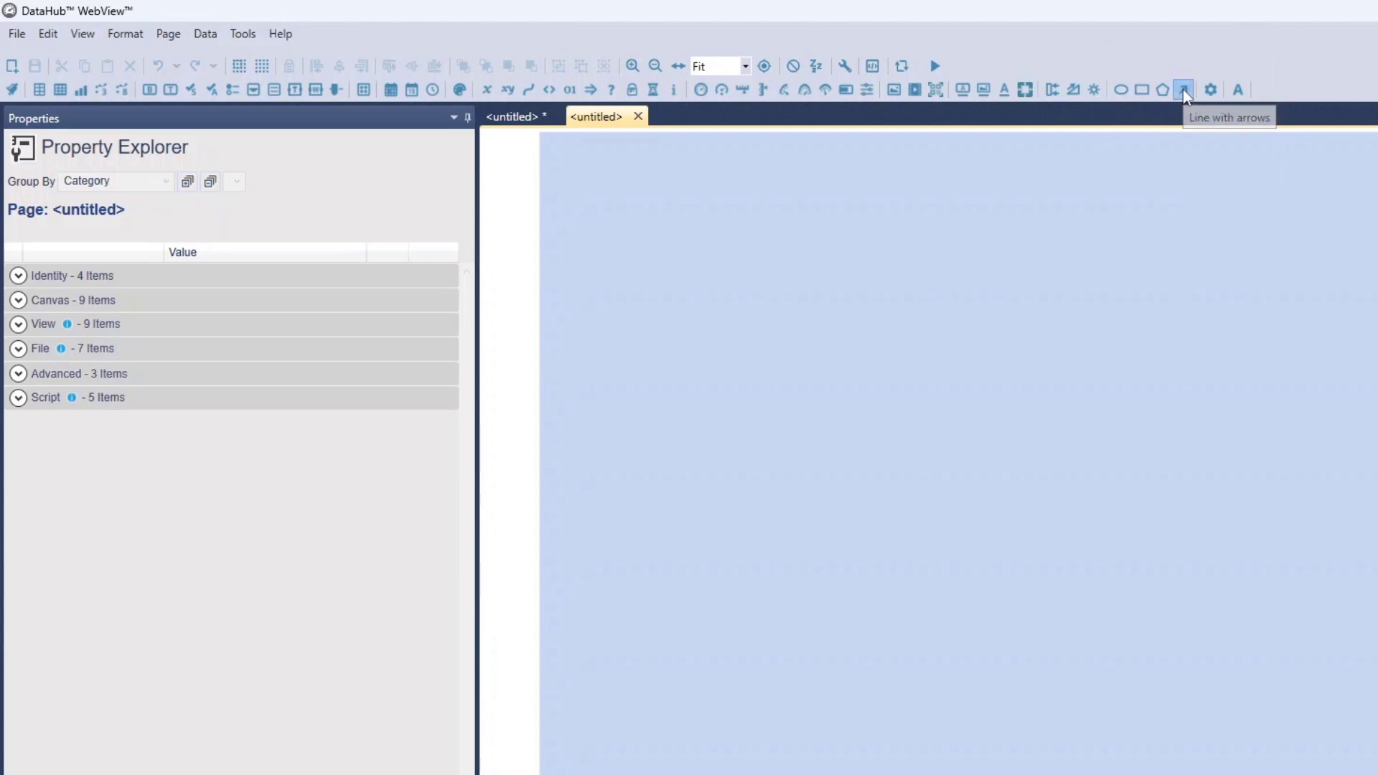
click(1337, 466)
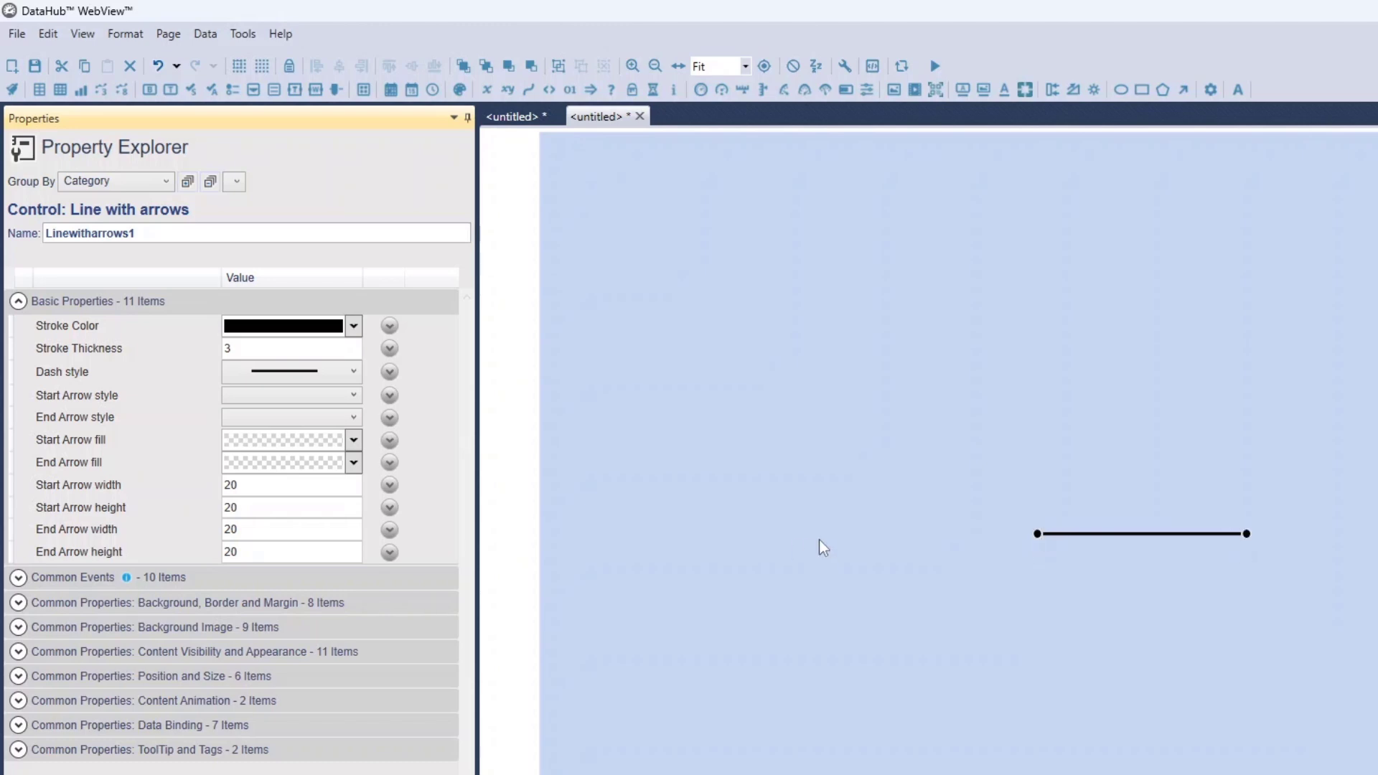
drag(1037, 534, 887, 445)
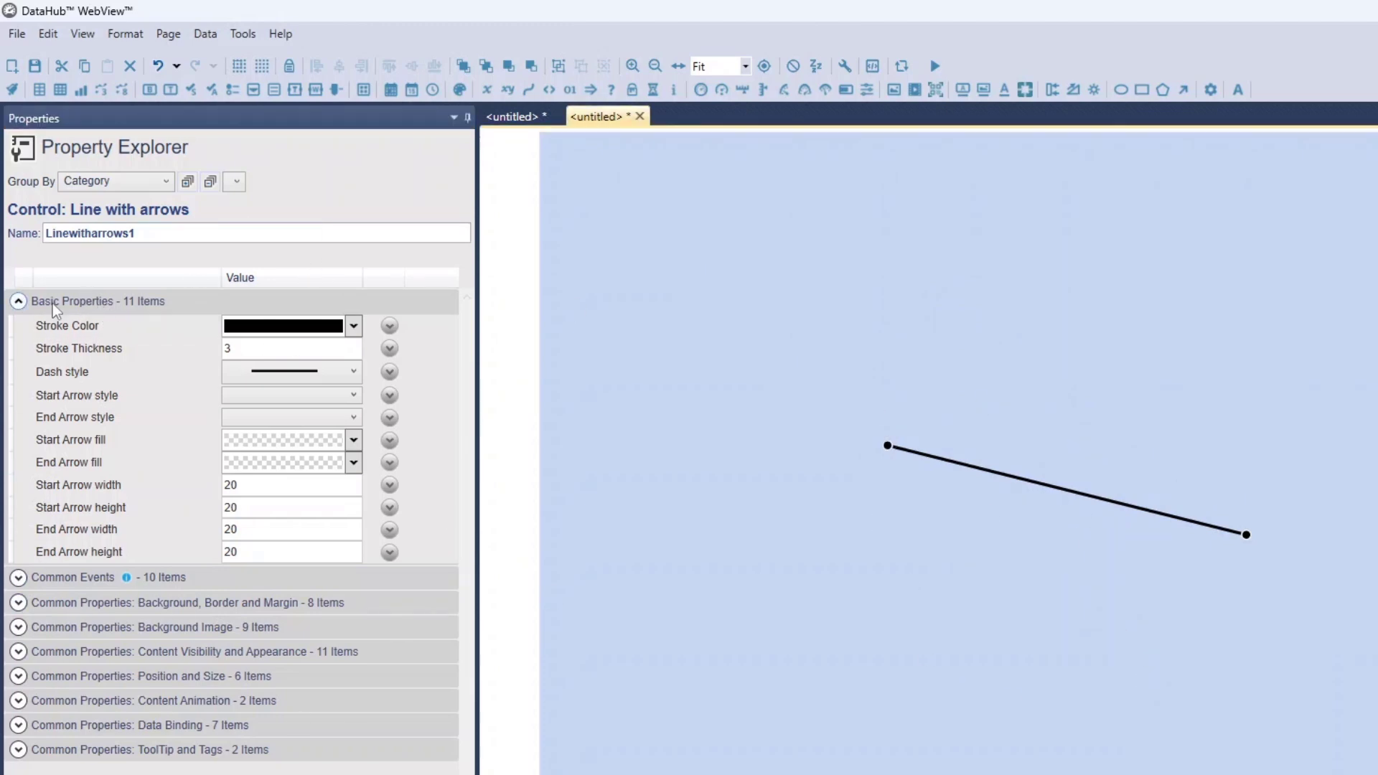
Set the line's Stroke Color to red and its Stroke Thickness to 5
click(278, 332)
click(279, 329)
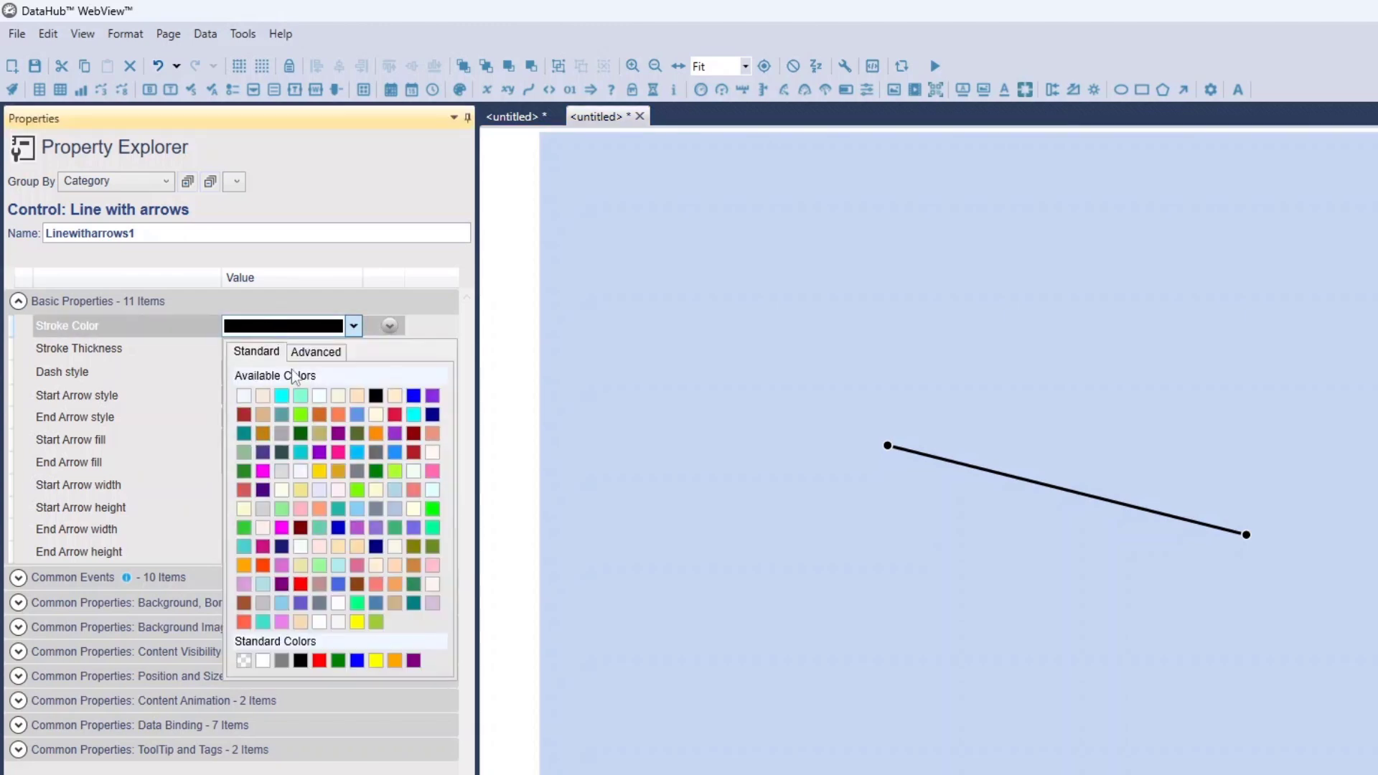
click(300, 584)
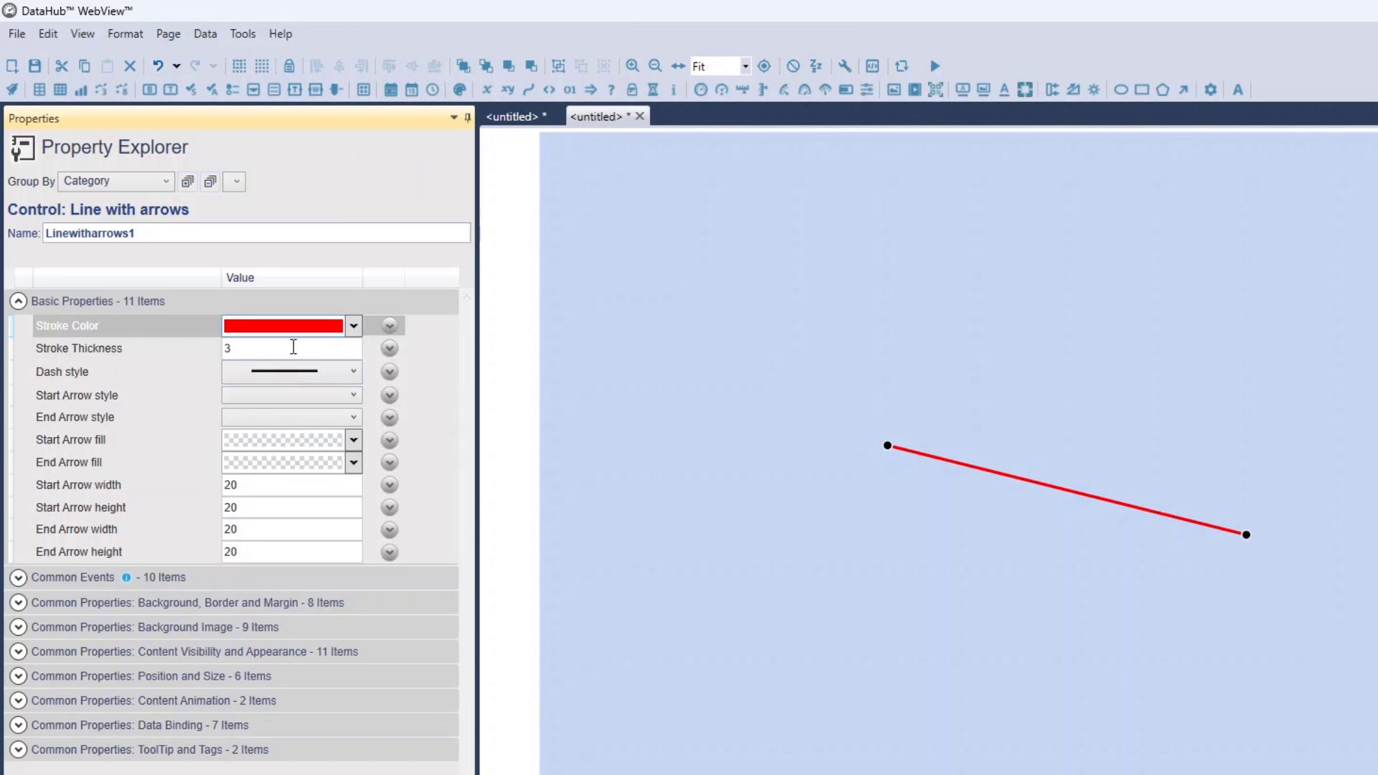
click(319, 351)
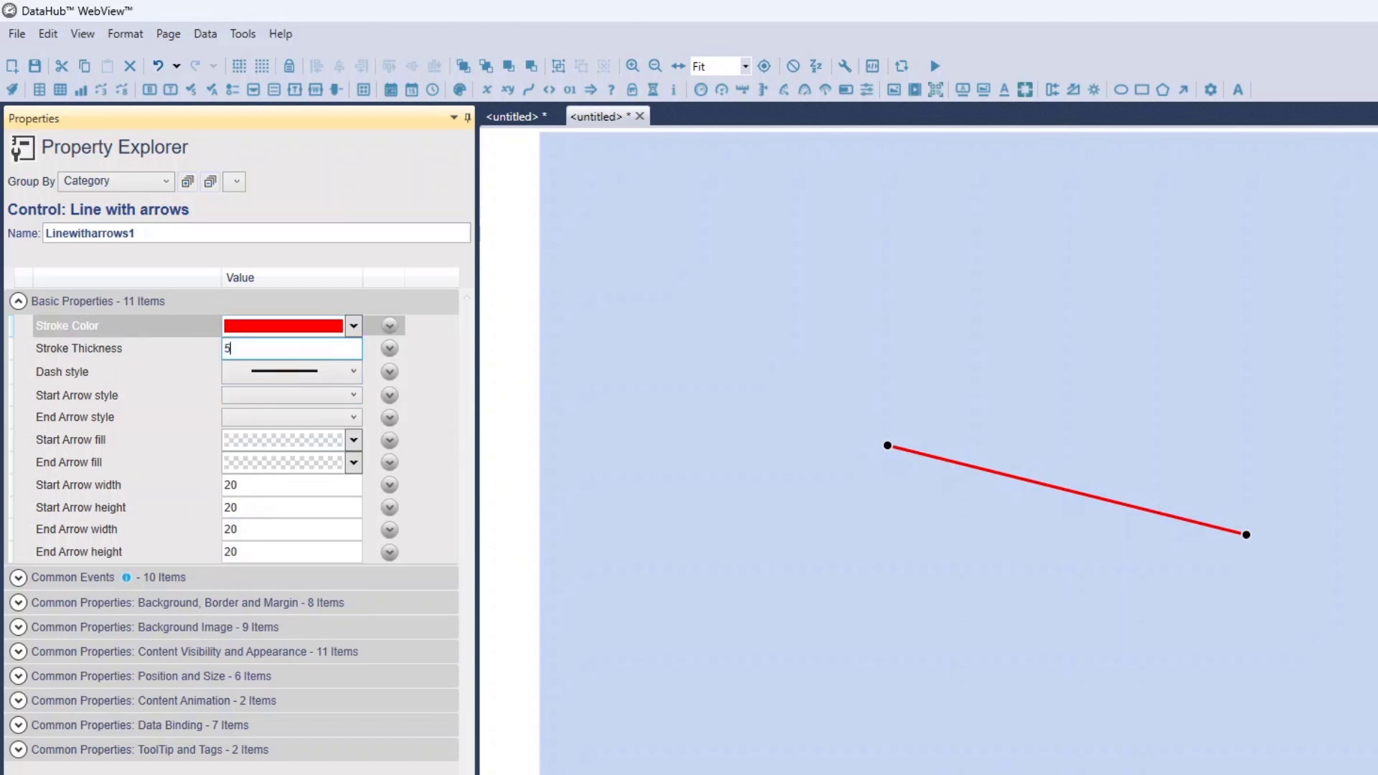
Set the line's Dash style to the first broken pattern, with short, evenly spaced dashes
click(315, 373)
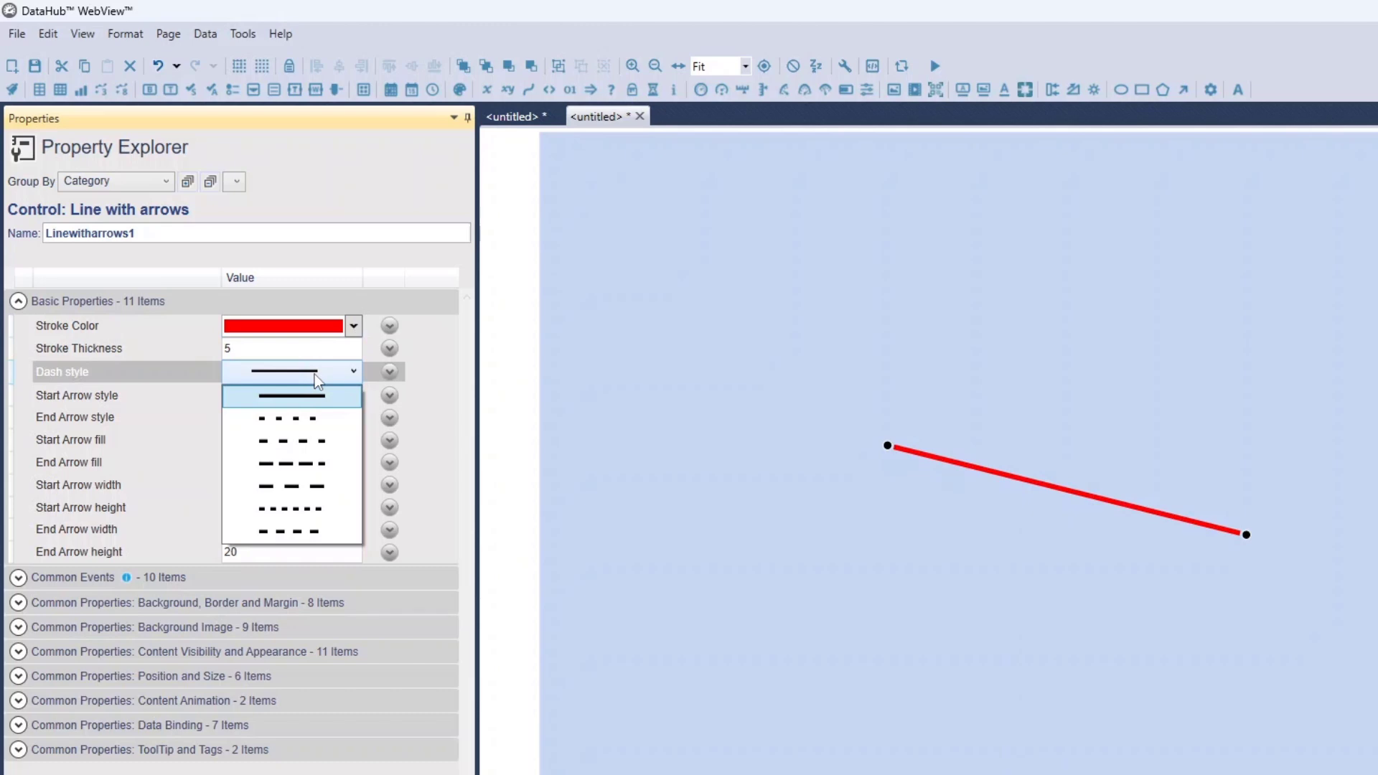
click(296, 418)
click(272, 373)
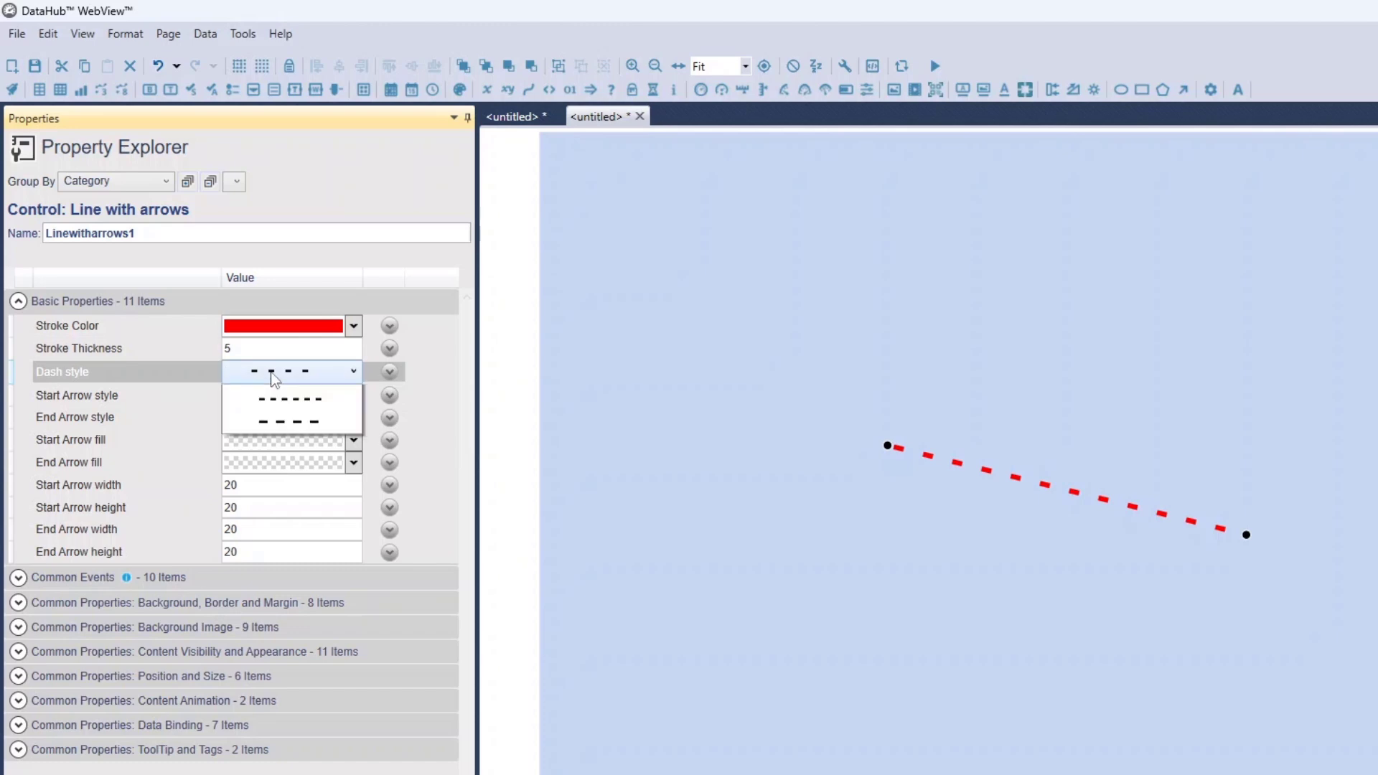
click(274, 378)
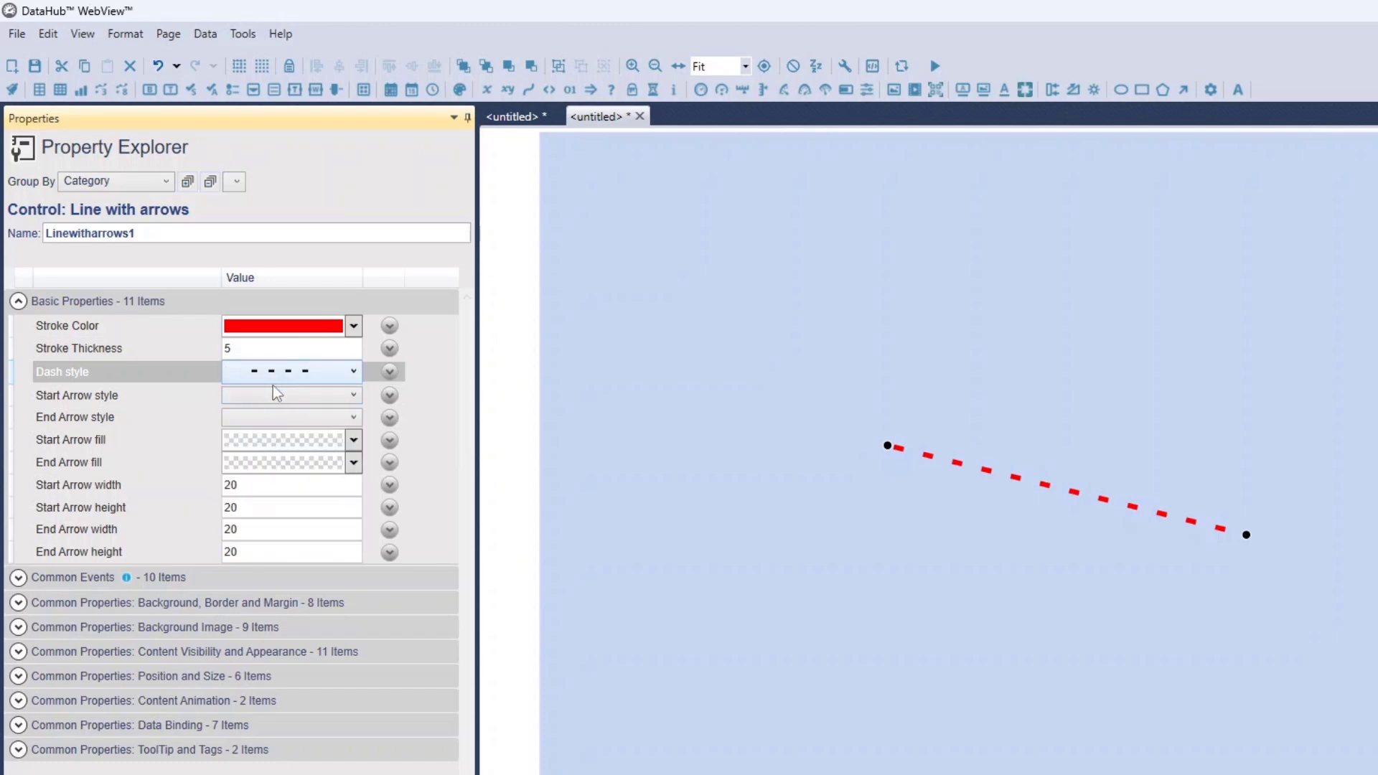
Set the line's Start Arrow style to the solid left-pointing triangle and its End Arrow style to the solid right-pointing triangle
click(274, 394)
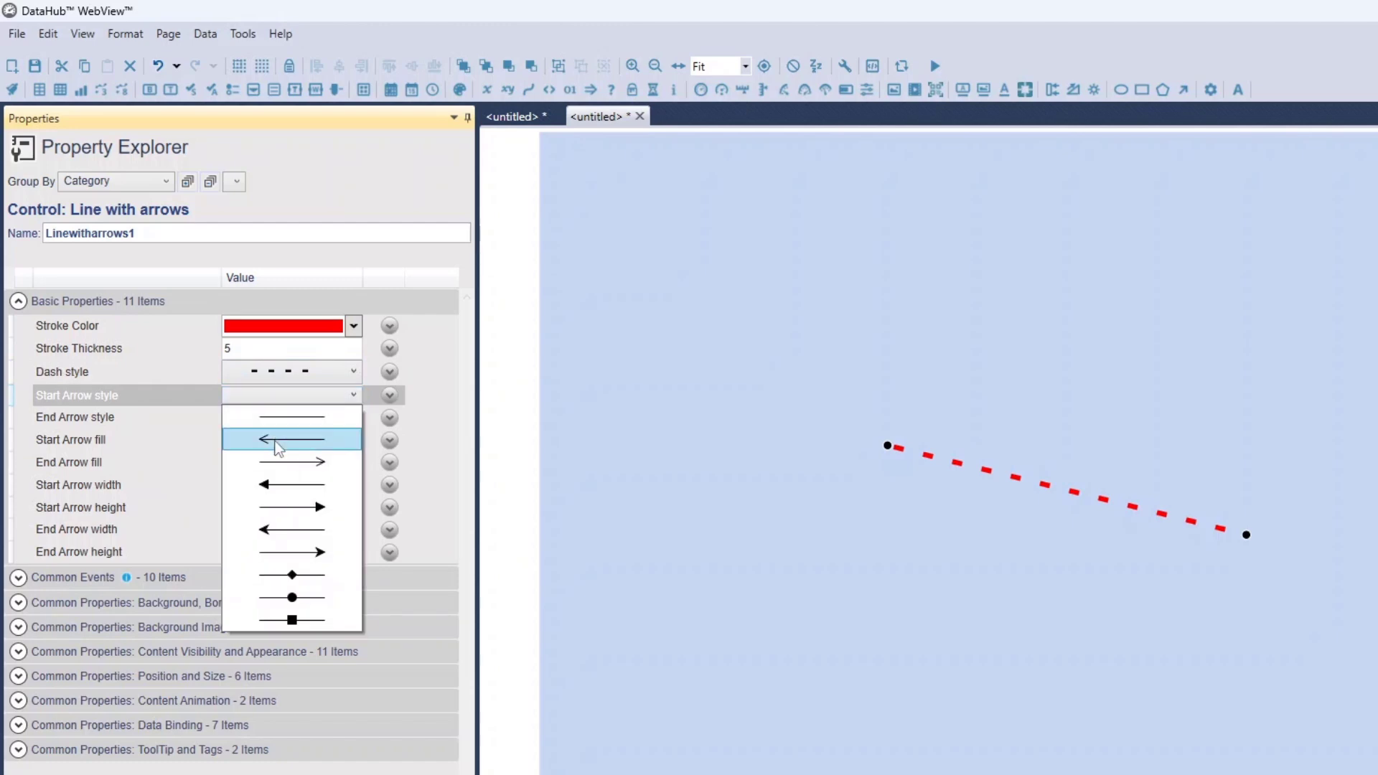
click(278, 447)
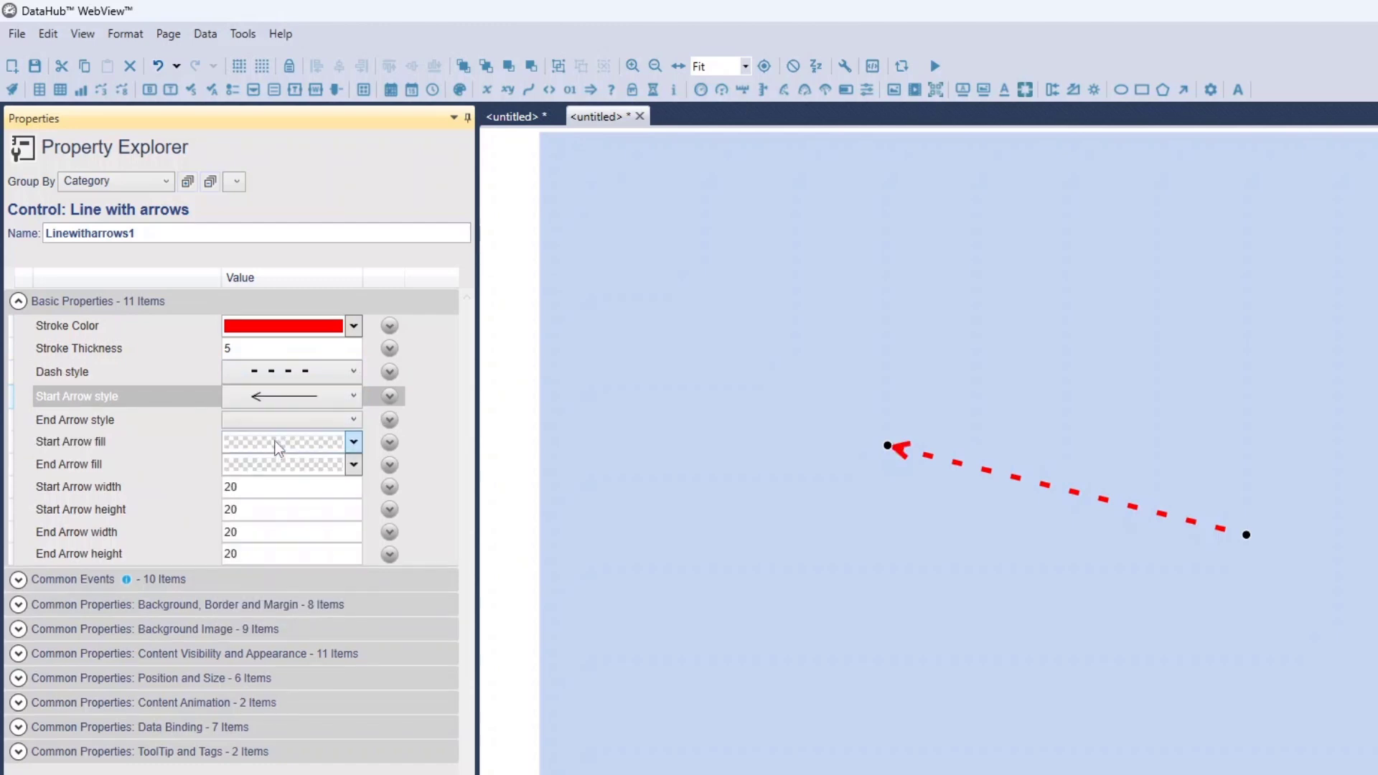
click(312, 396)
click(285, 497)
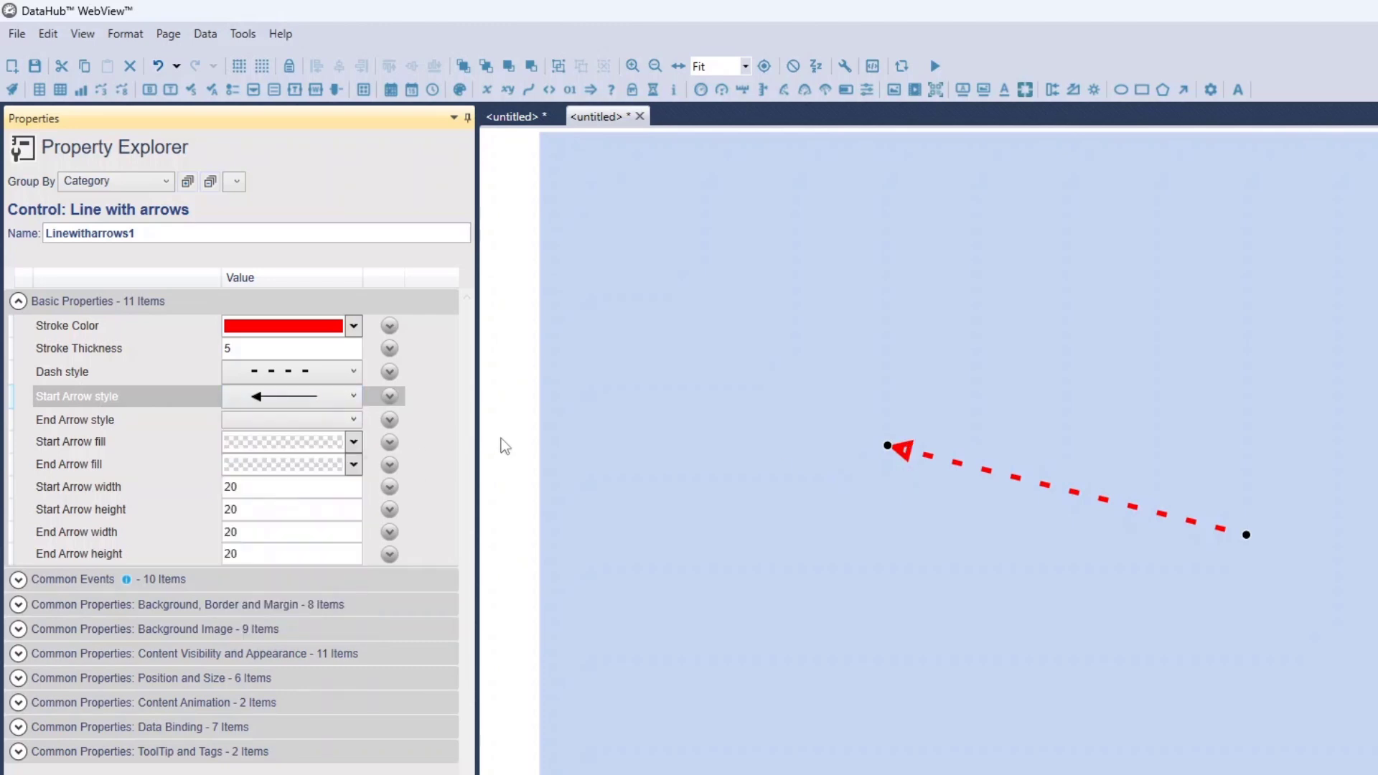
click(292, 420)
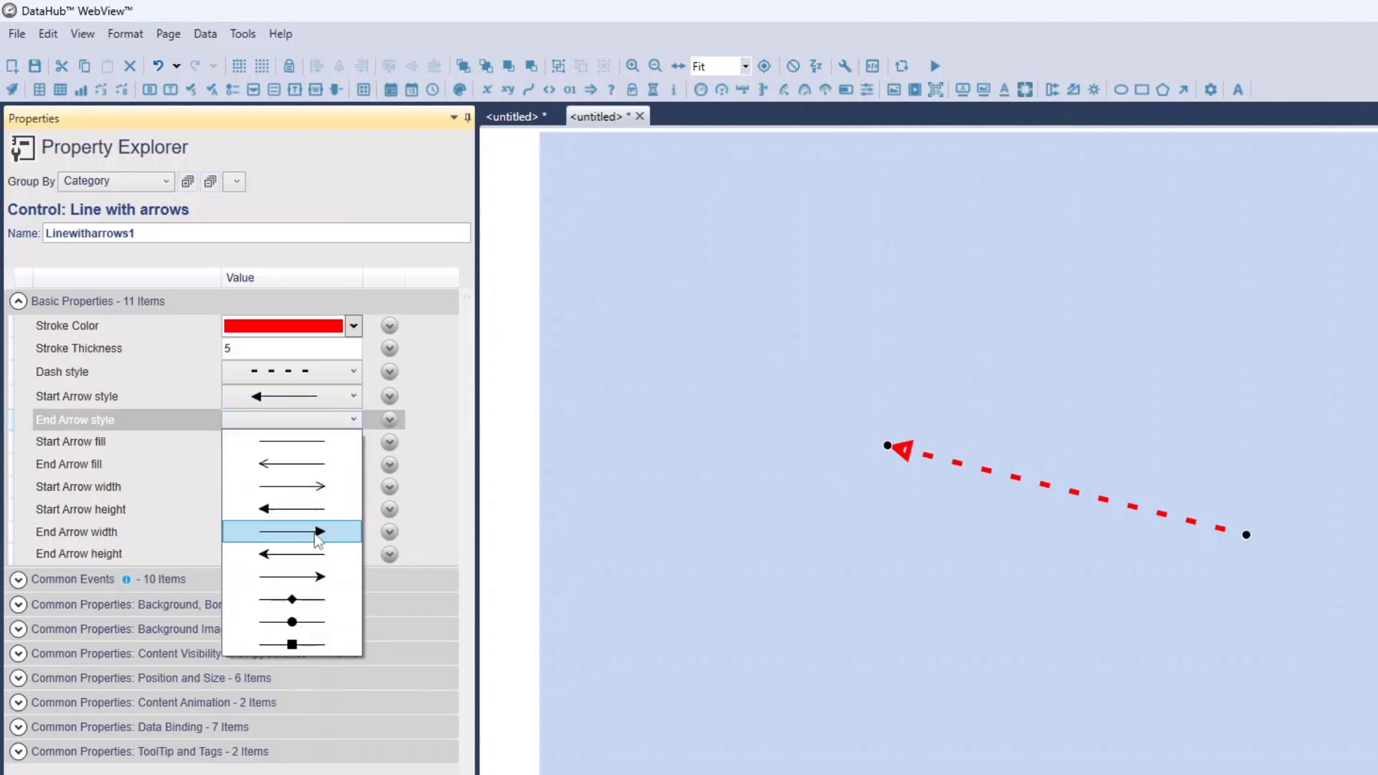
click(309, 531)
Set the line's Start Arrow fill to solid dark gray
click(353, 445)
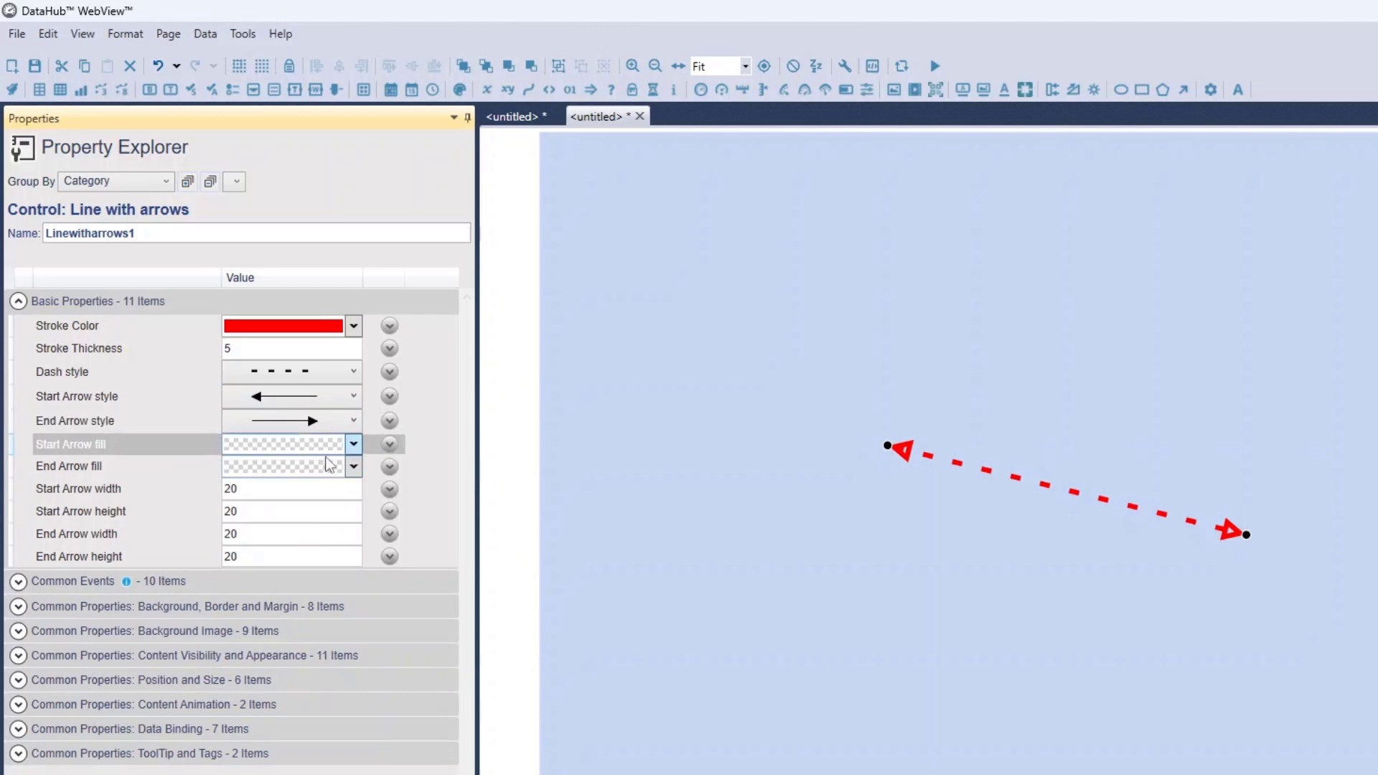
click(244, 514)
click(308, 440)
click(424, 578)
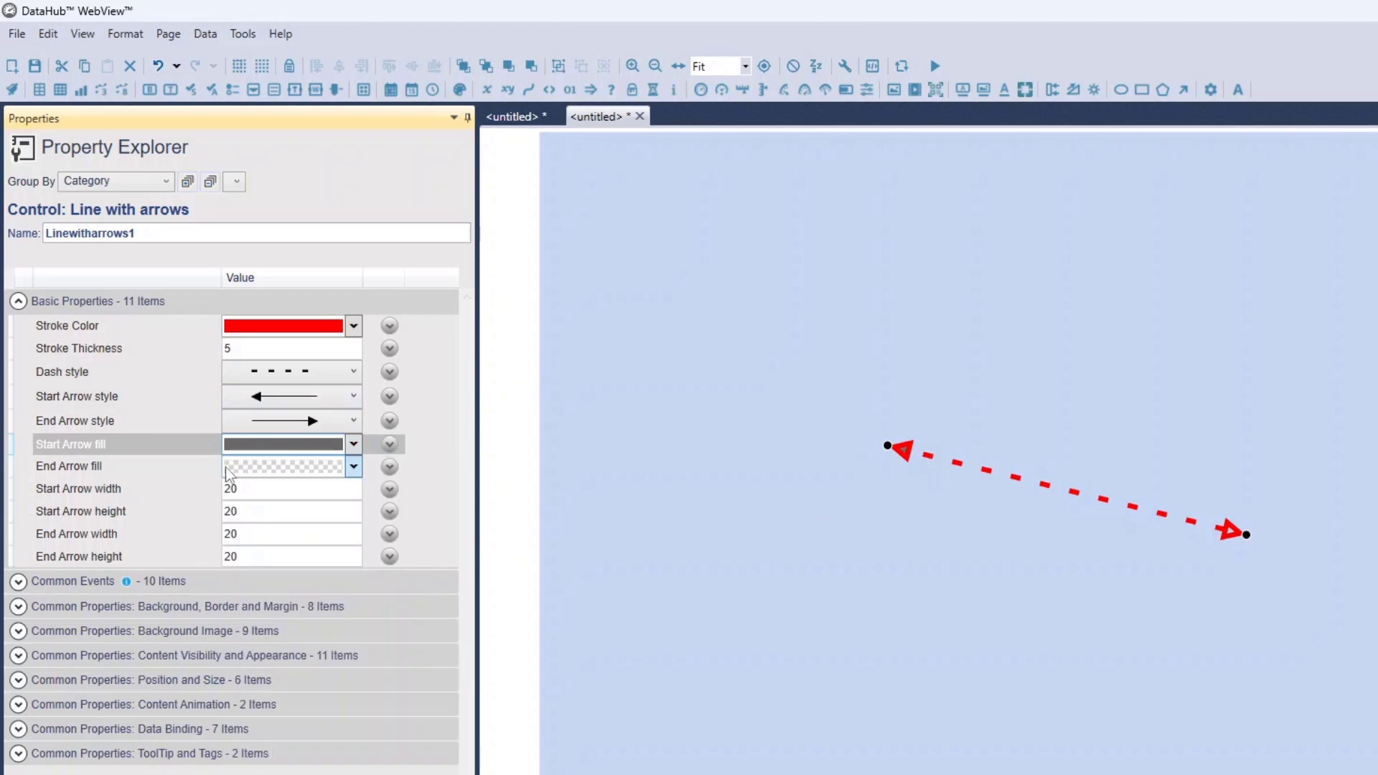
Set the Start Arrow width to 40 and swing the line's lower end down and inward into a steep slope
click(261, 487)
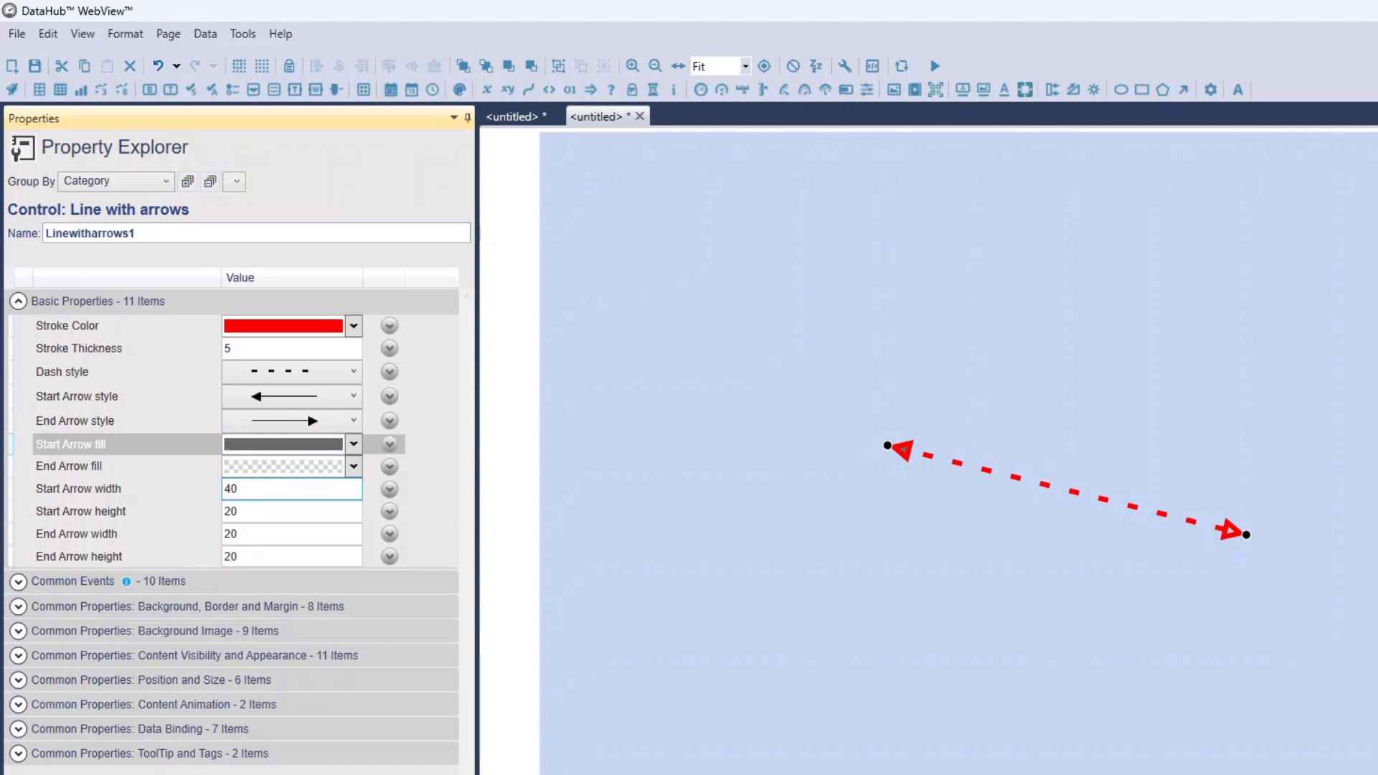
click(274, 514)
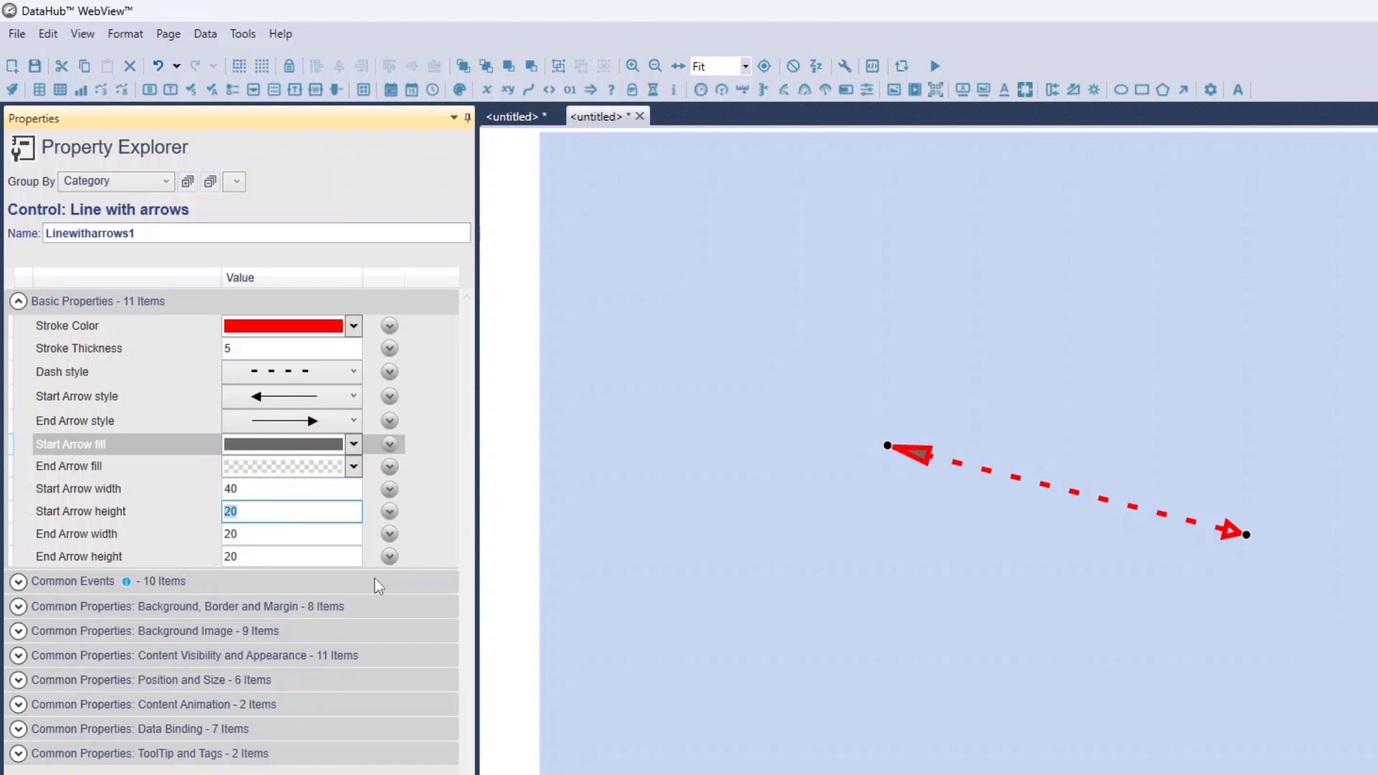
drag(1247, 535, 993, 624)
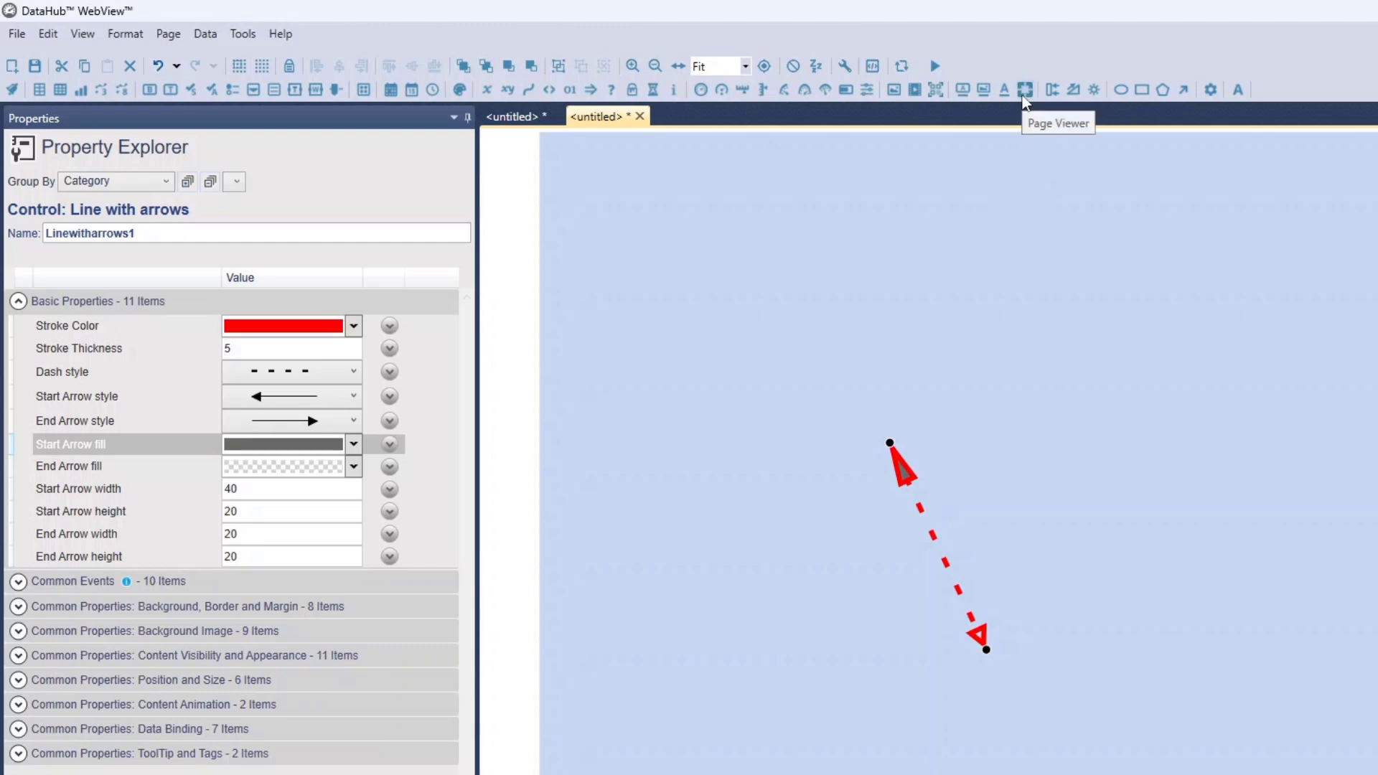
Add a Qr Code generator control on a new page and inspect the binding options of its Text To Encode property
click(12, 66)
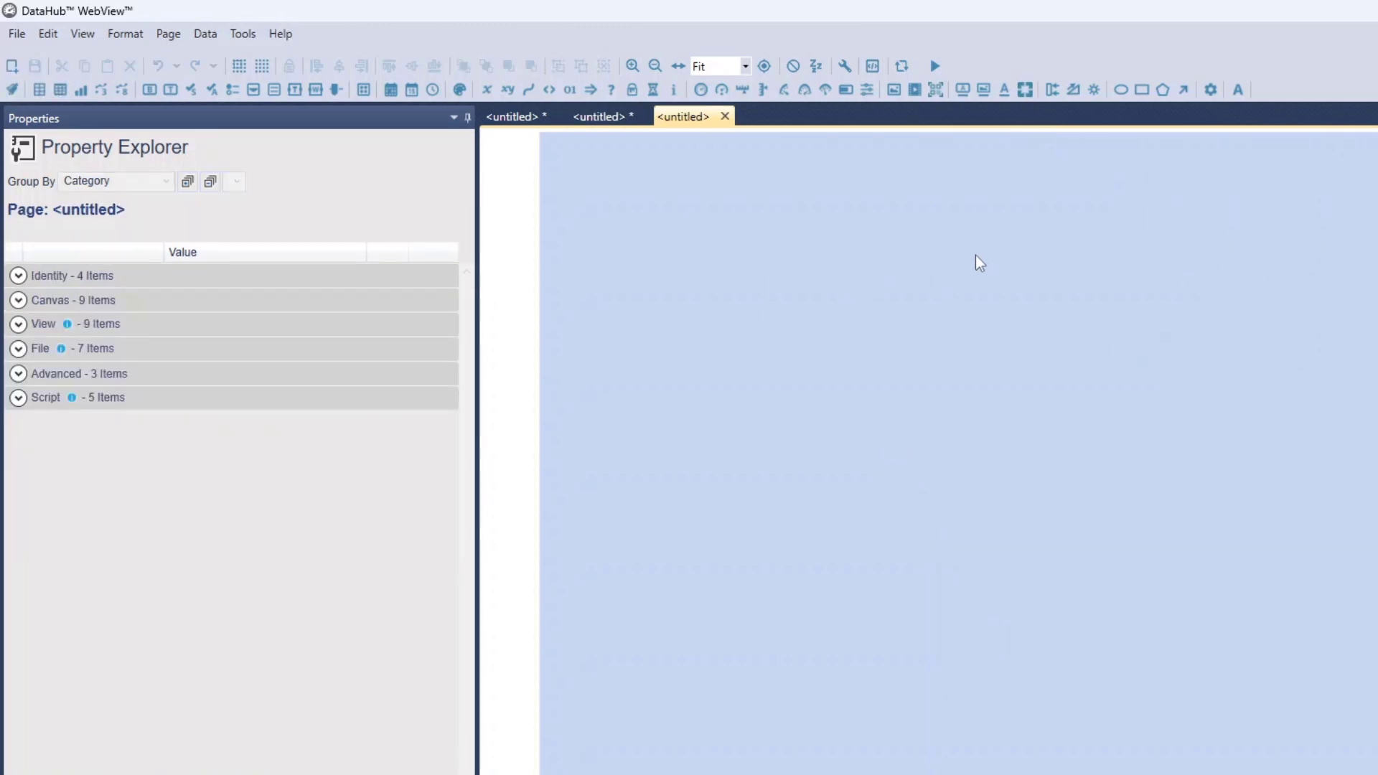
click(1012, 431)
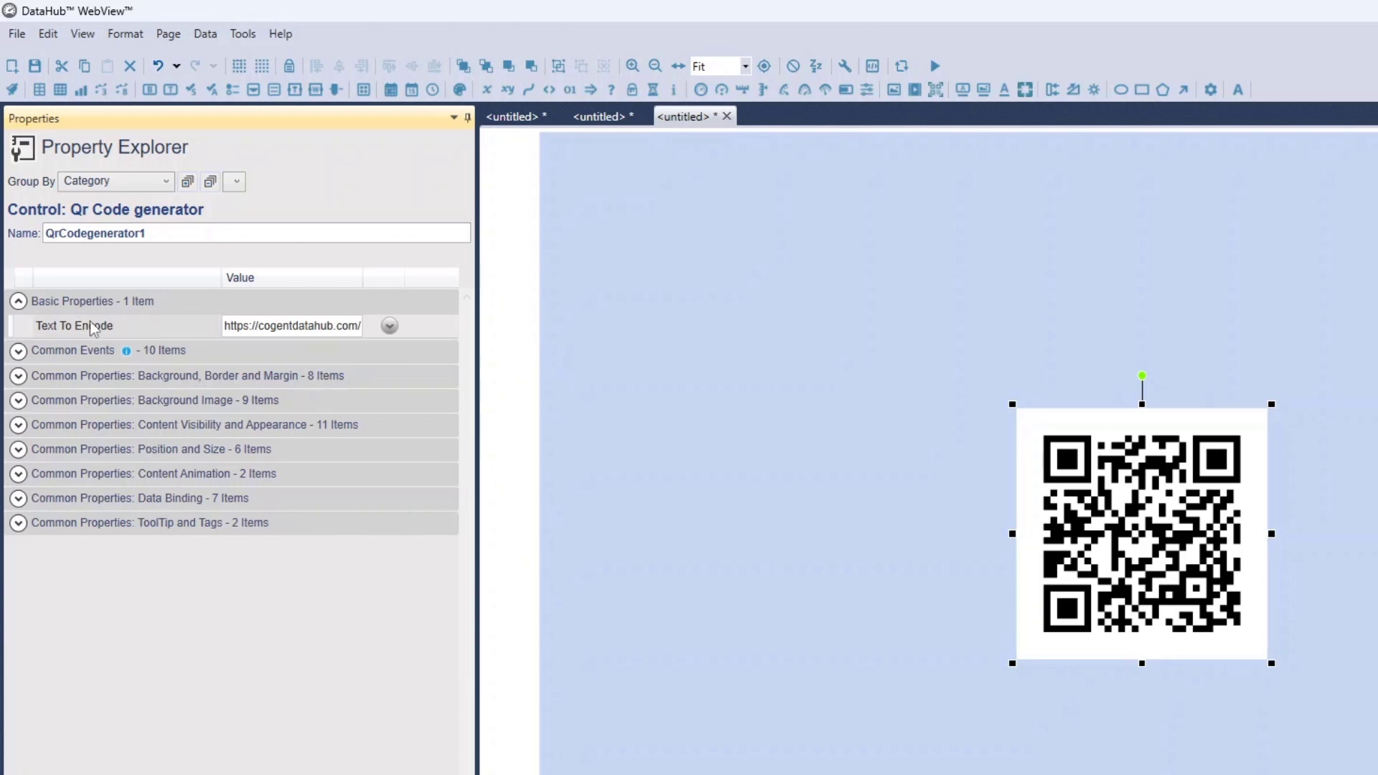
click(390, 327)
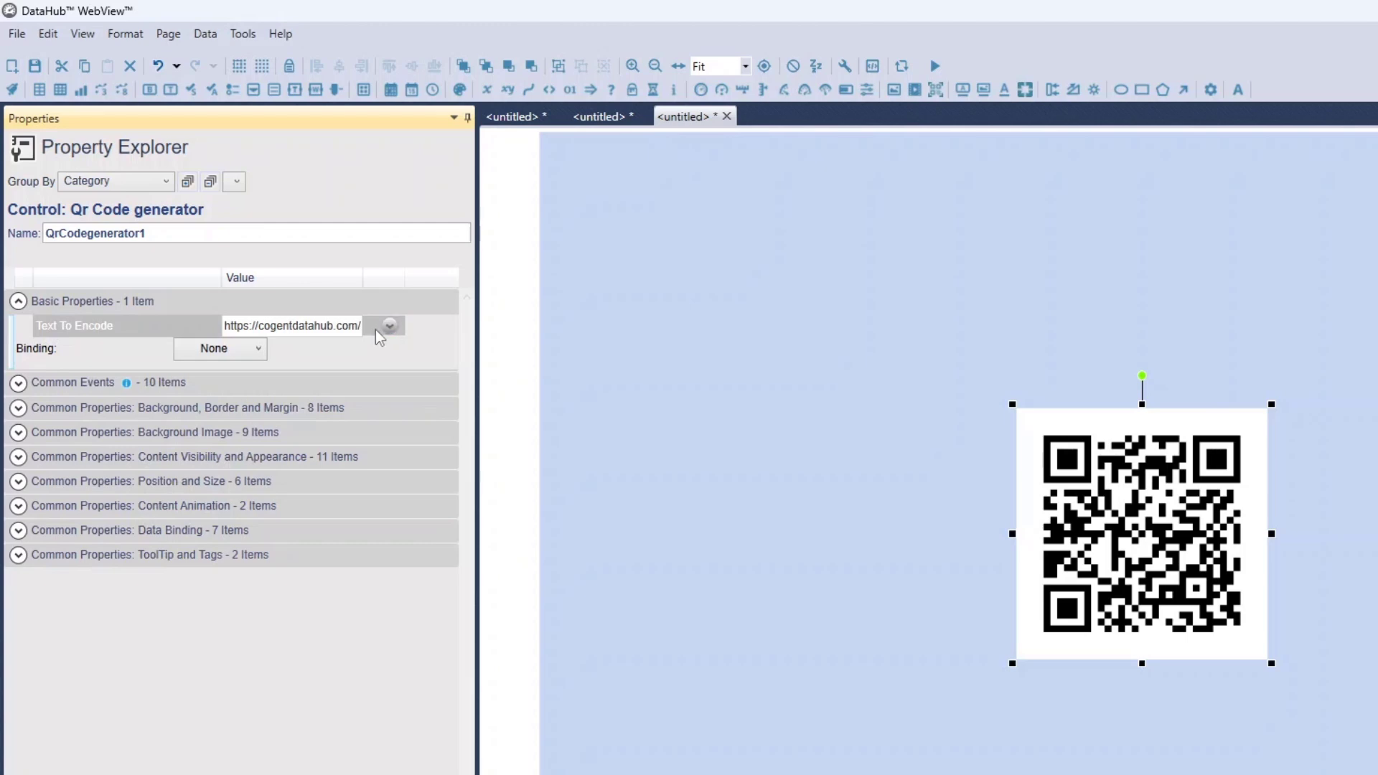
click(389, 326)
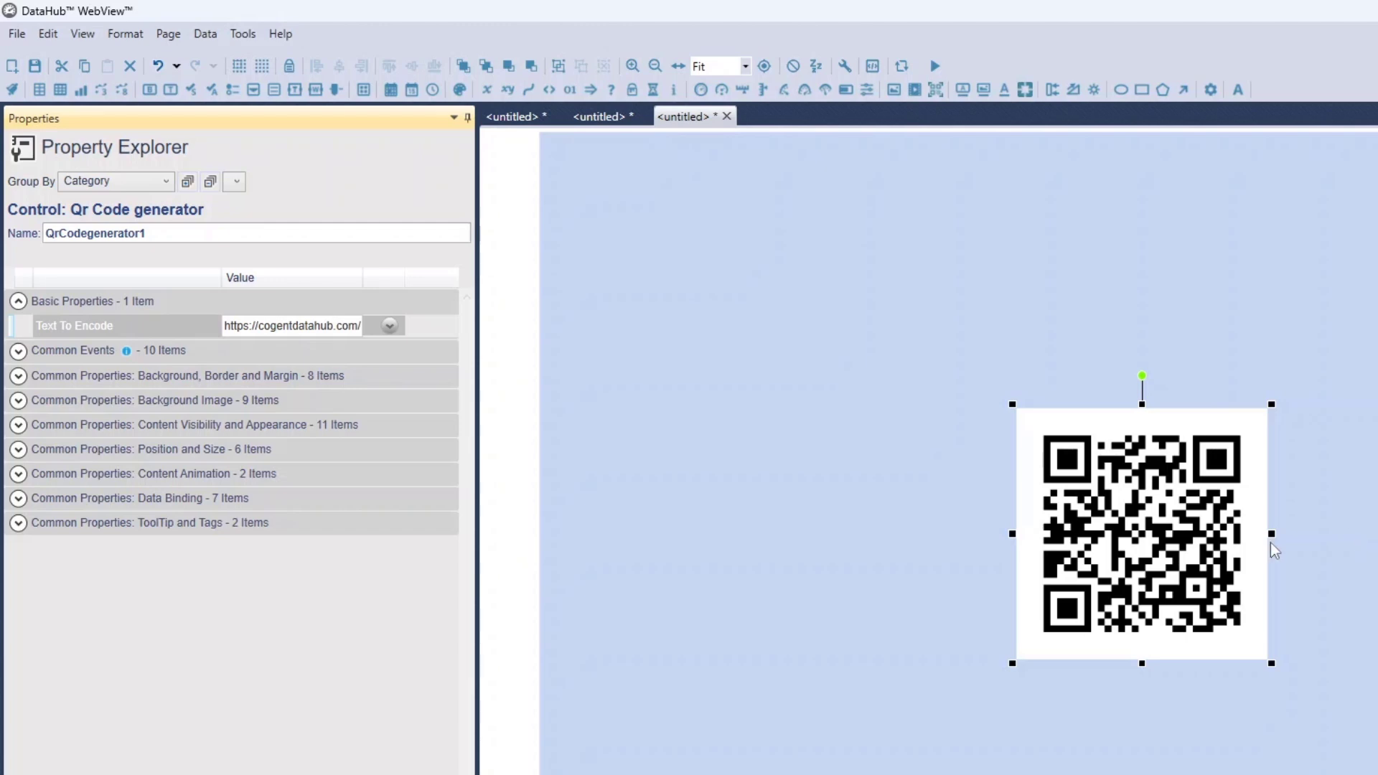
Bring the mirrored phone window over the page to view the website opened from the QR code, and move it off screen
drag(0, 2, 591, 40)
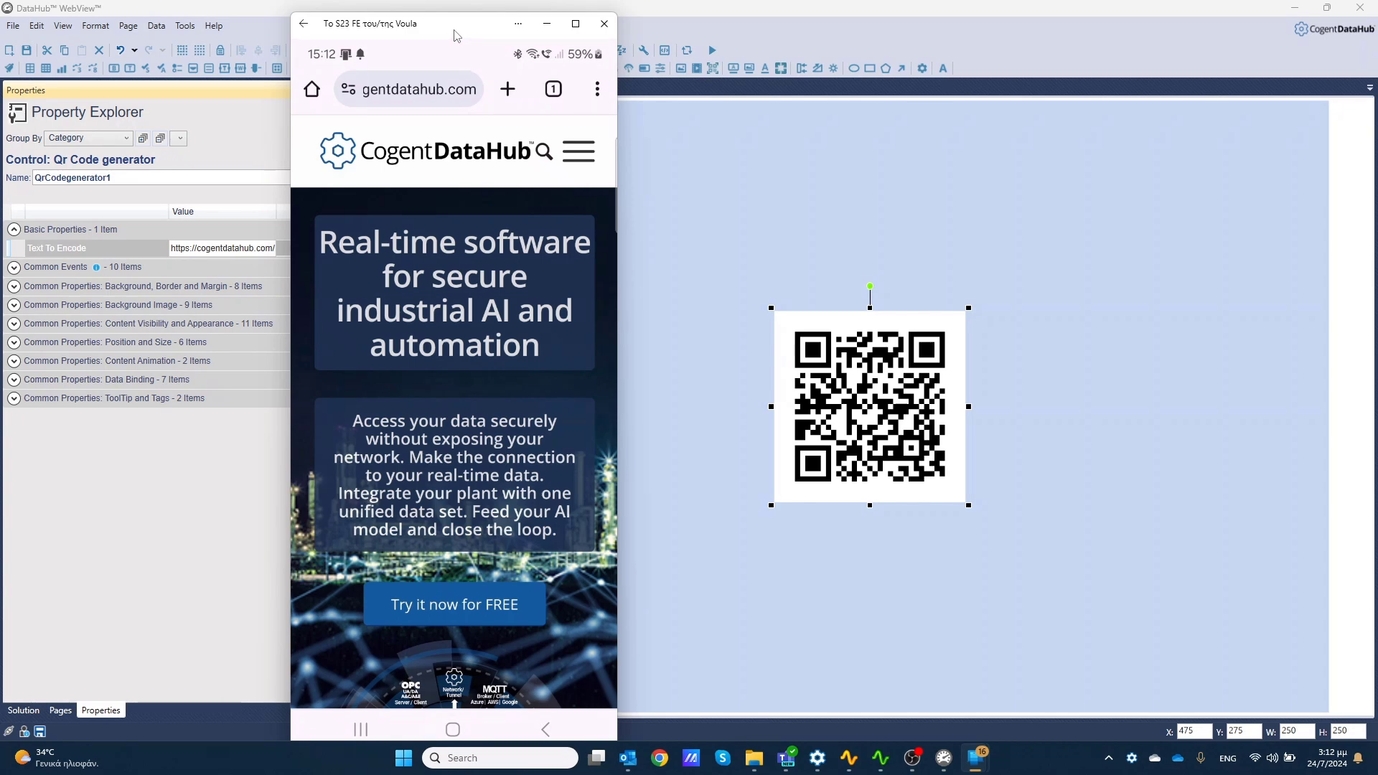
drag(454, 31, 0, 402)
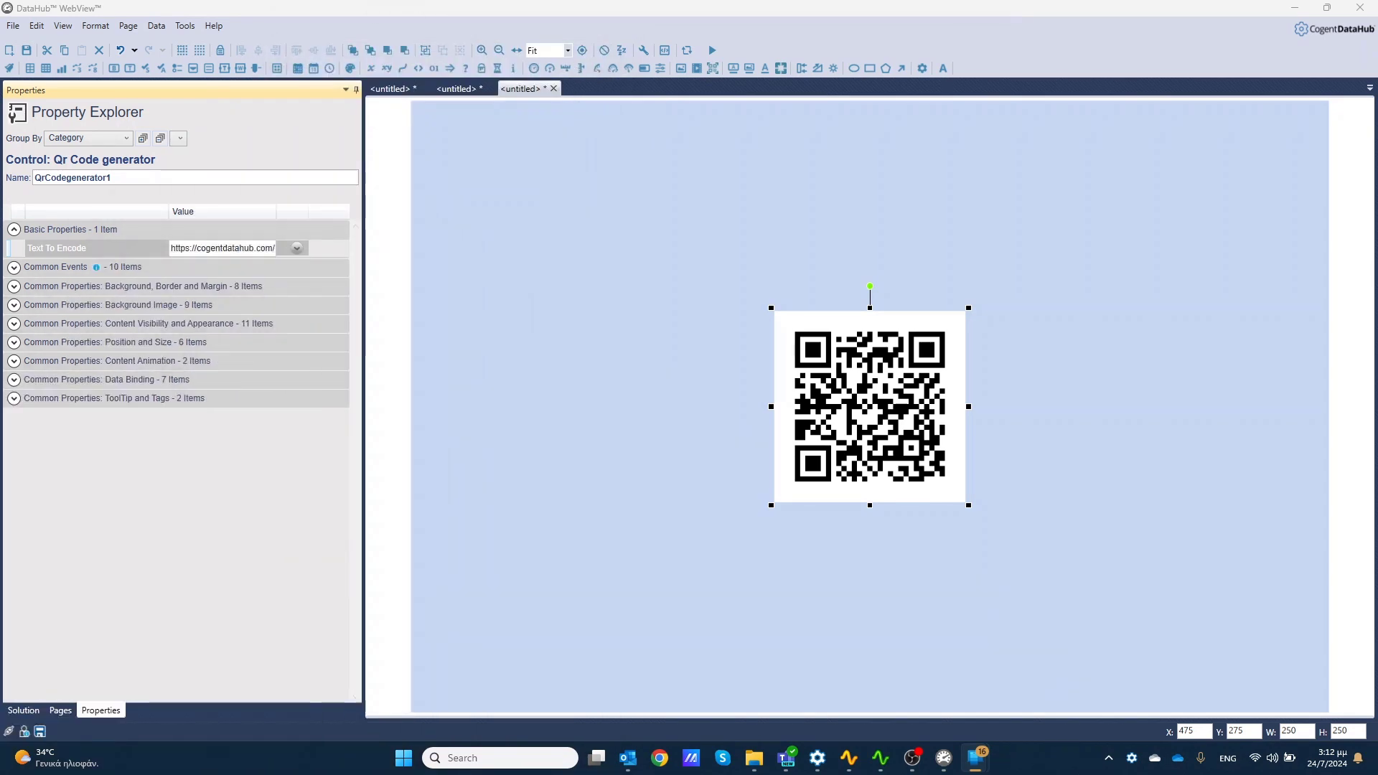